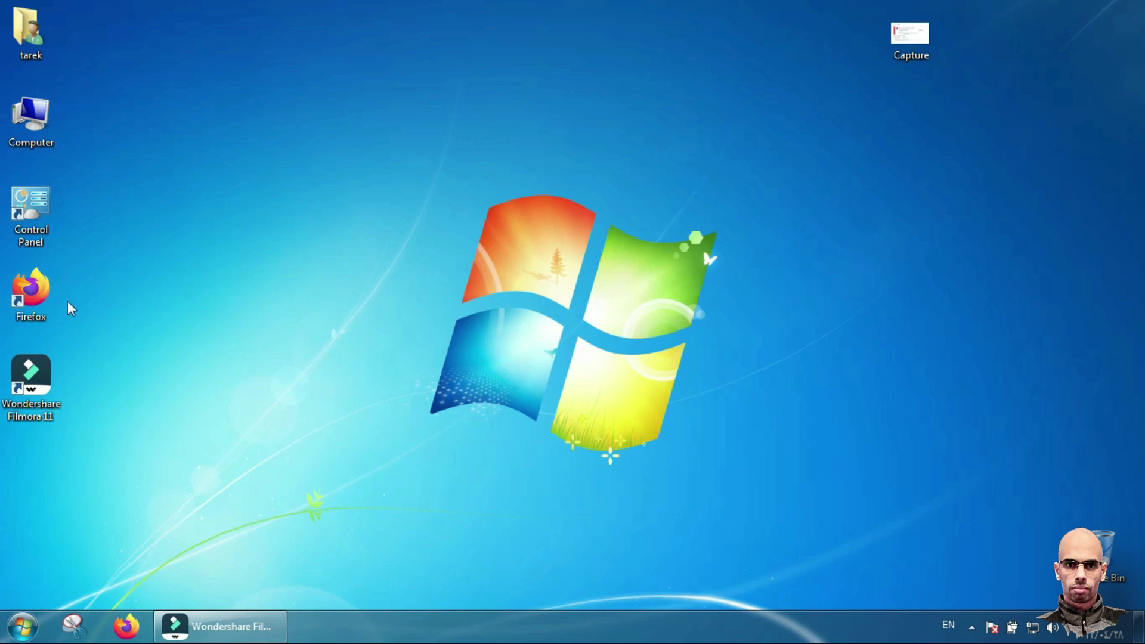
Launch Firefox from its desktop icon to bring up the Google homepage.
{"action": "double_click", "coordinate": [22, 294]}
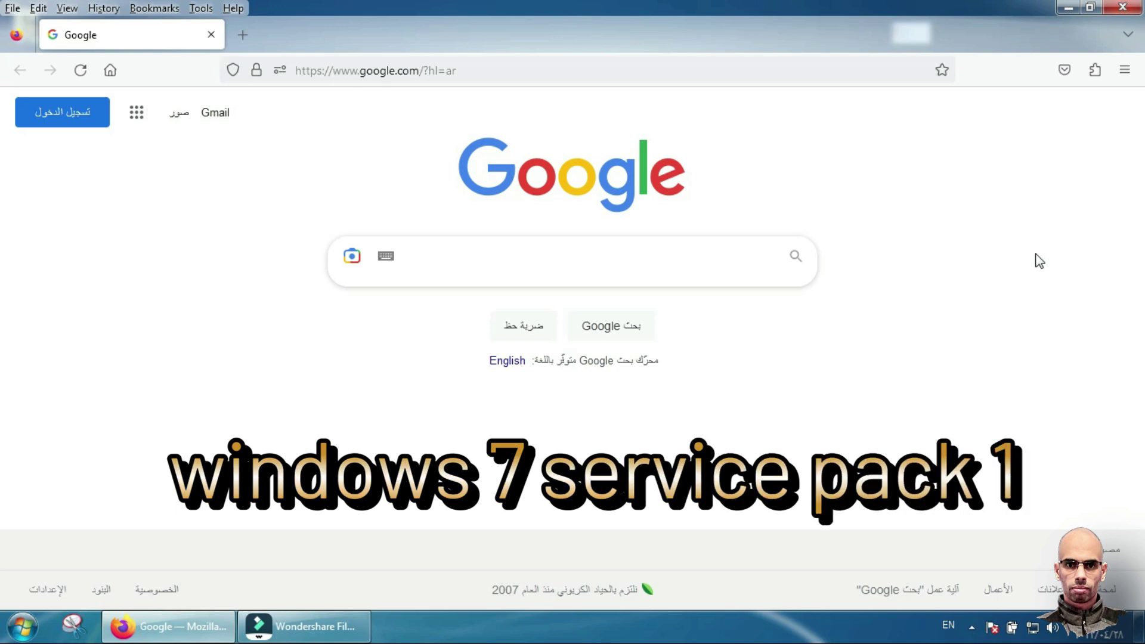
Search Google for 'windows 7 service pack 1' and open Microsoft's 'Install Windows 7 Service Pack 1 (SP1)' article.
{"action": "type", "text": "windows 7 service pack 1"}
{"action": "left_click", "coordinate": [720, 305]}
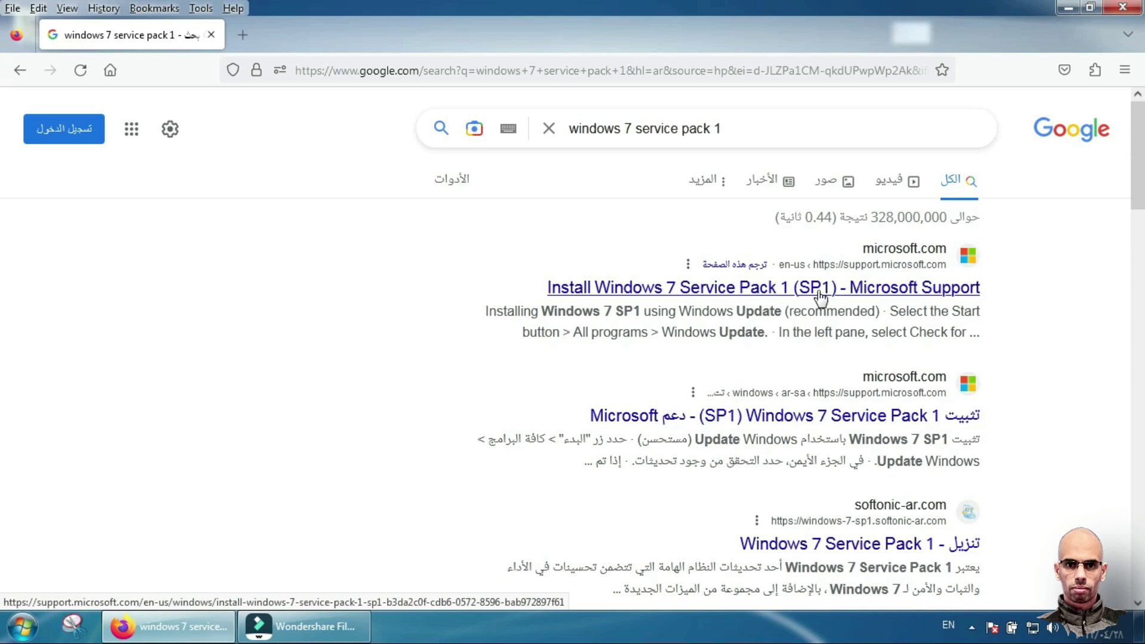
{"action": "left_click", "coordinate": [885, 288]}
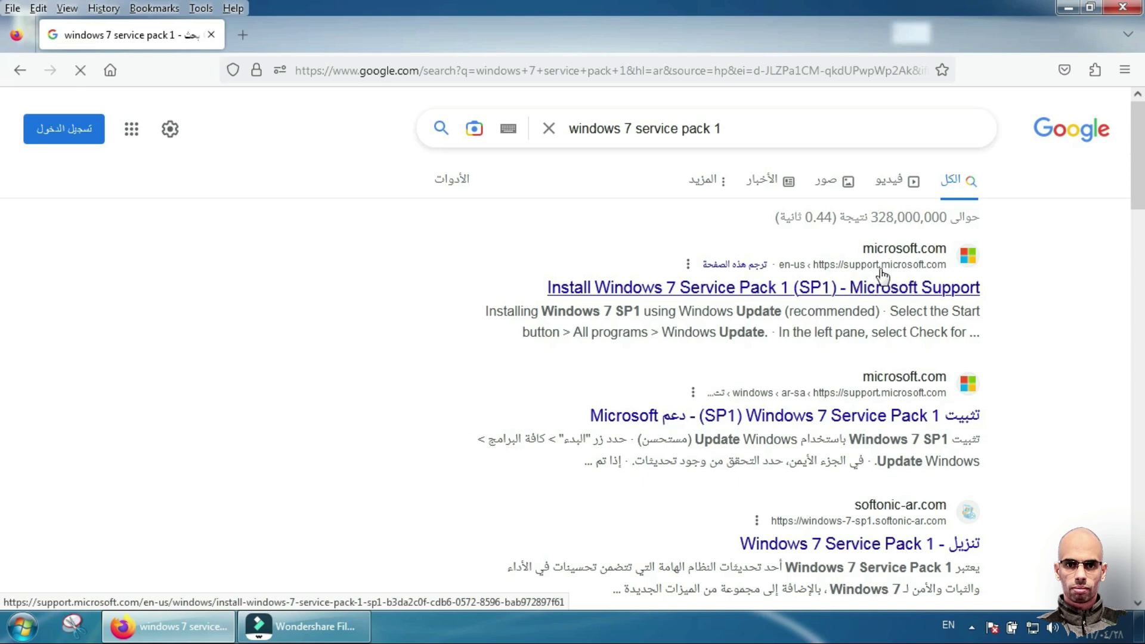
{"action": "left_click", "coordinate": [801, 289]}
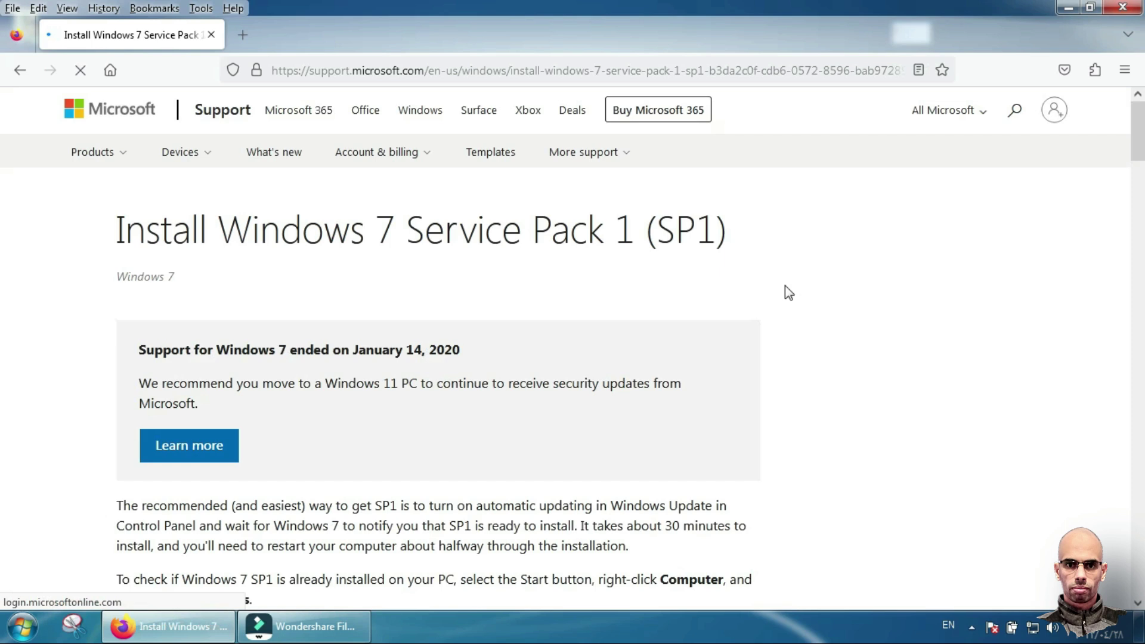
Follow the article's SP1 download link to the Update Catalog's KB976932 listings in a new tab.
{"action": "left_click_drag", "start_coordinate": [1138, 129], "coordinate": [1140, 360]}
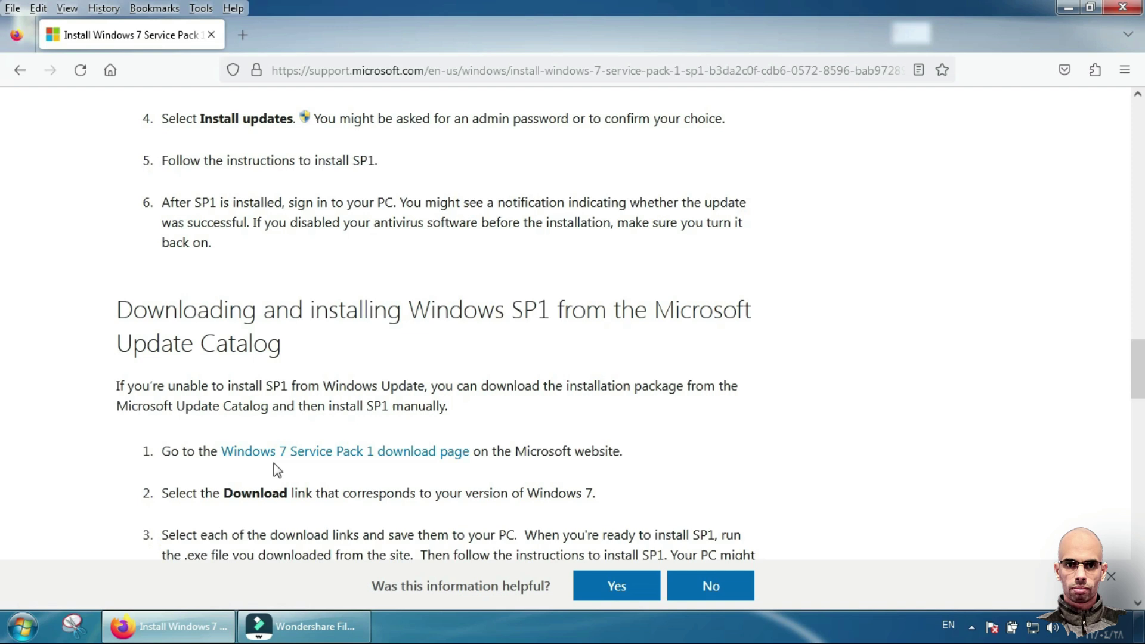
{"action": "left_click", "coordinate": [399, 454]}
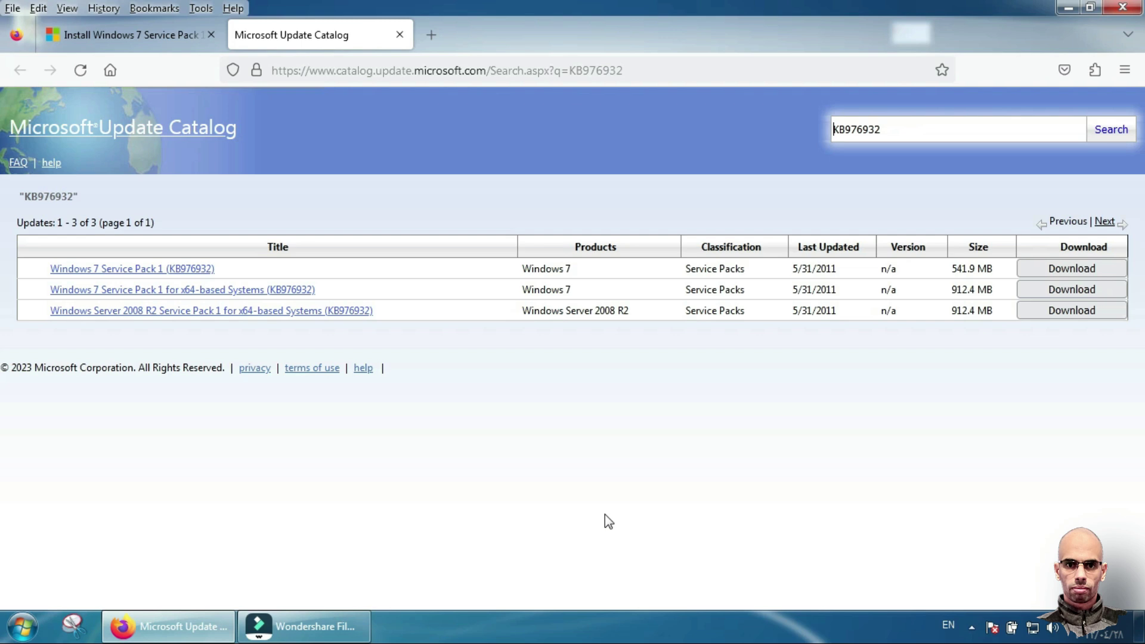
{"action": "left_click", "coordinate": [23, 627]}
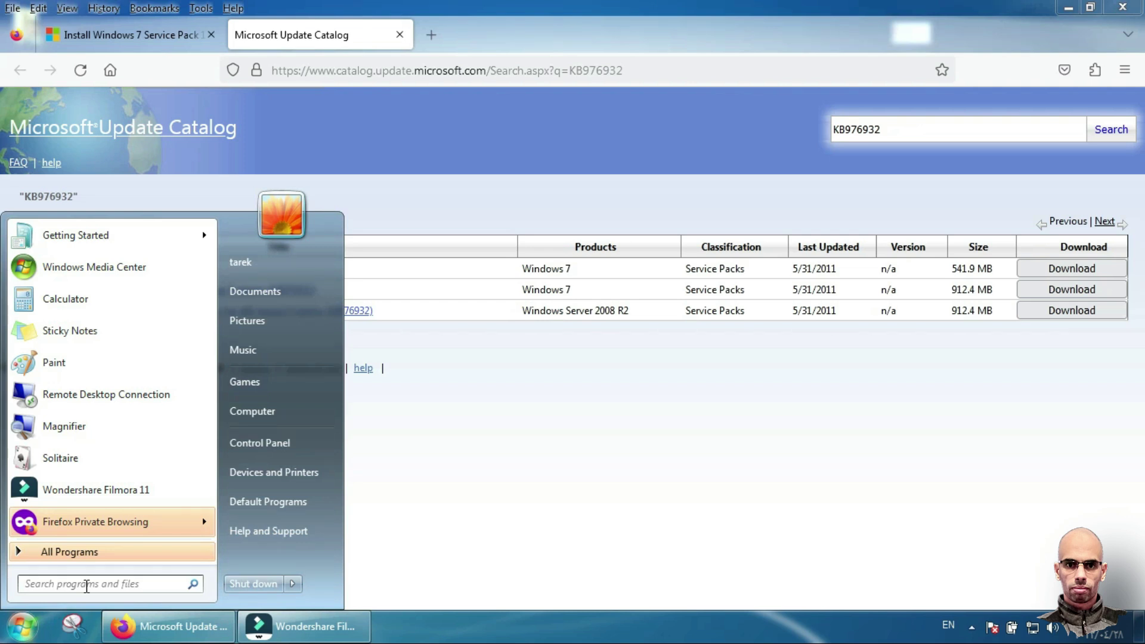
{"action": "type", "text": "s"}
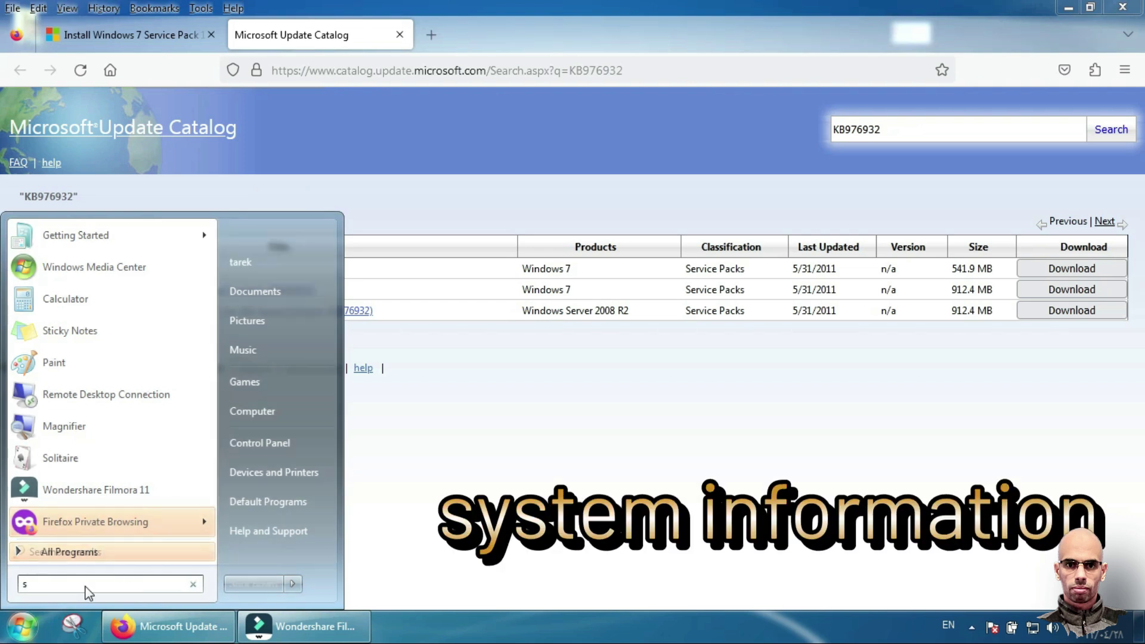
{"action": "type", "text": "ystem informa"}
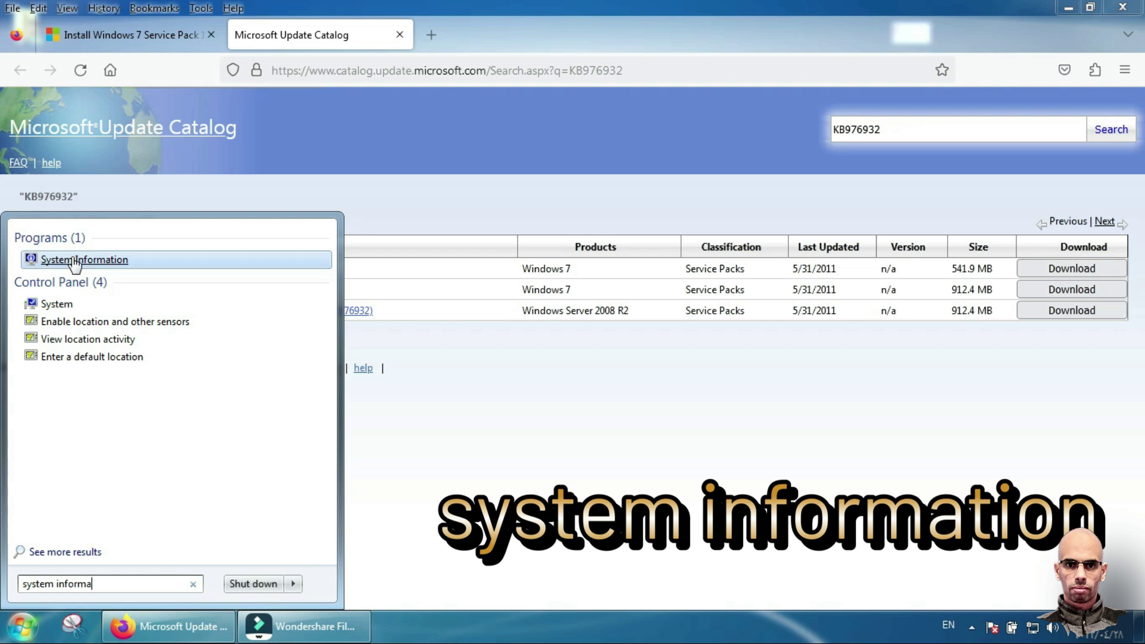
{"action": "left_click", "coordinate": [111, 259]}
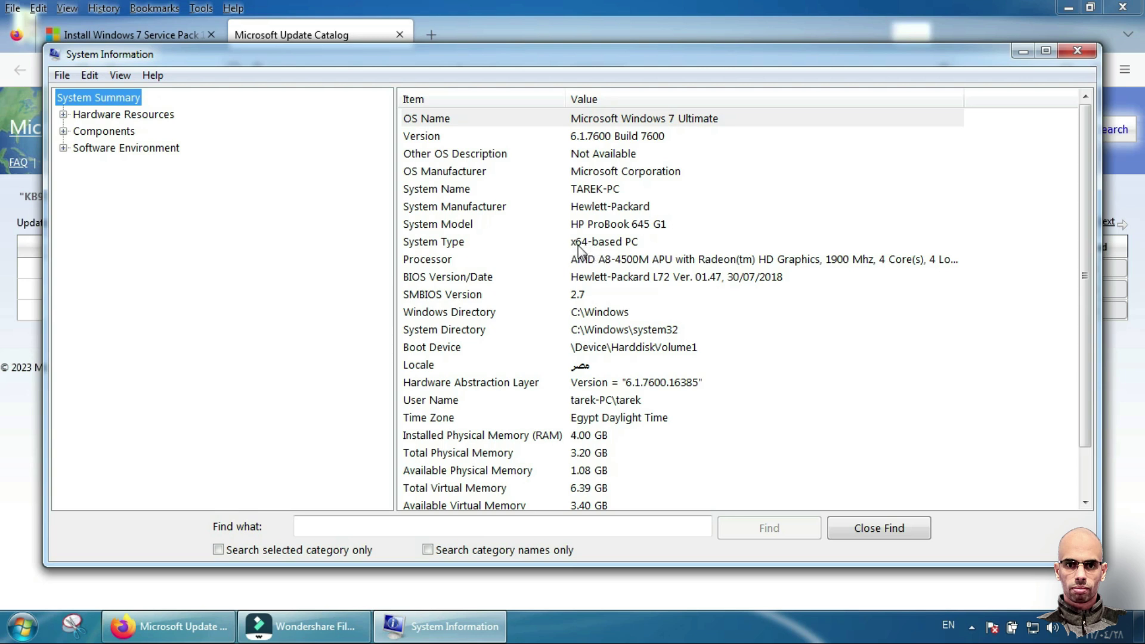
{"action": "left_click", "coordinate": [1081, 51]}
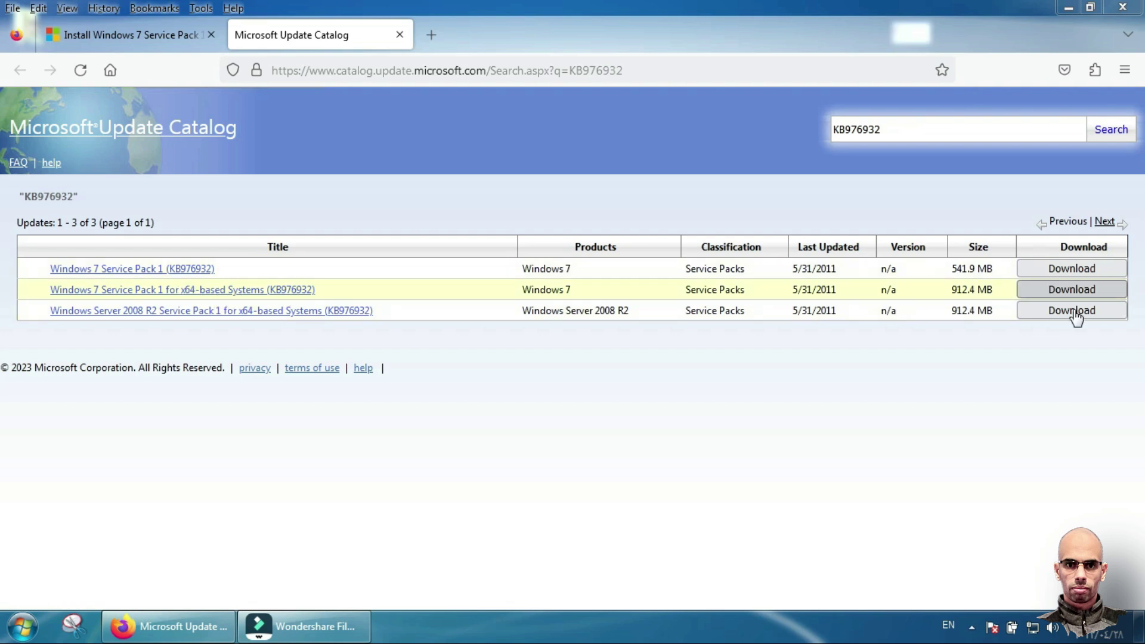
Download the x64 KB976932 SP1 executable from the Update Catalog and check its download progress.
{"action": "left_click", "coordinate": [1067, 292]}
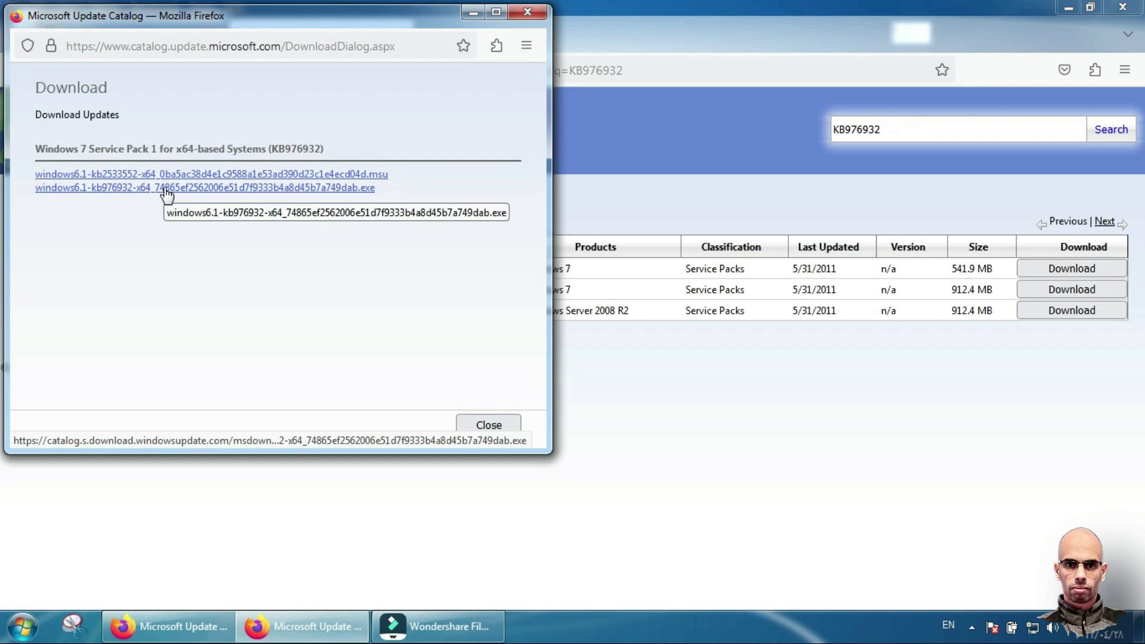
{"action": "left_click", "coordinate": [166, 190]}
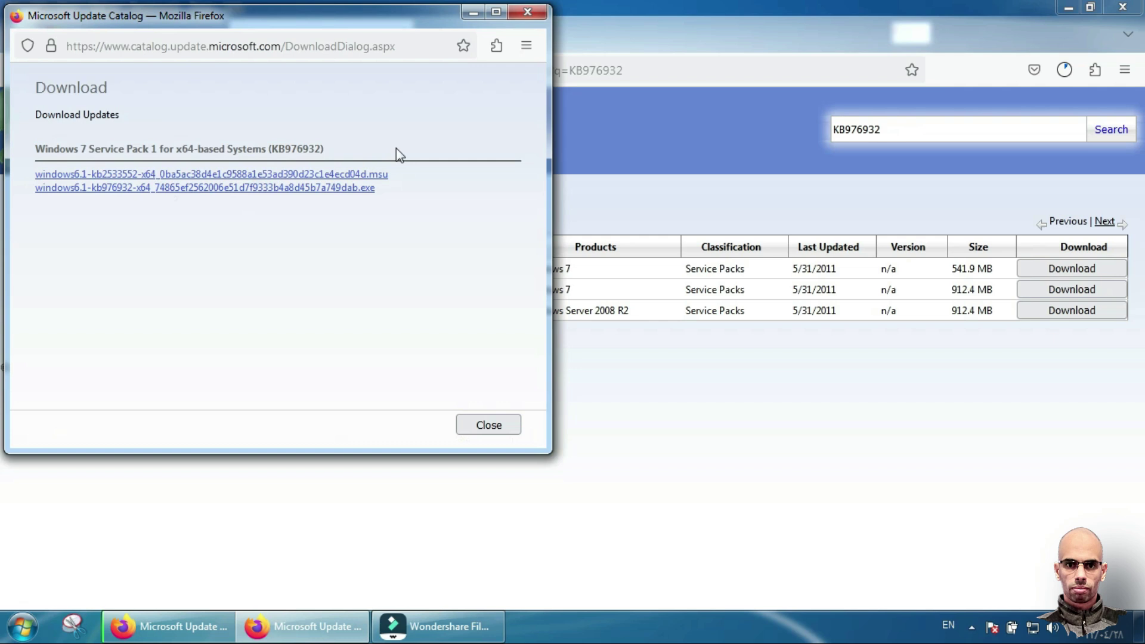
{"action": "left_click", "coordinate": [1064, 71]}
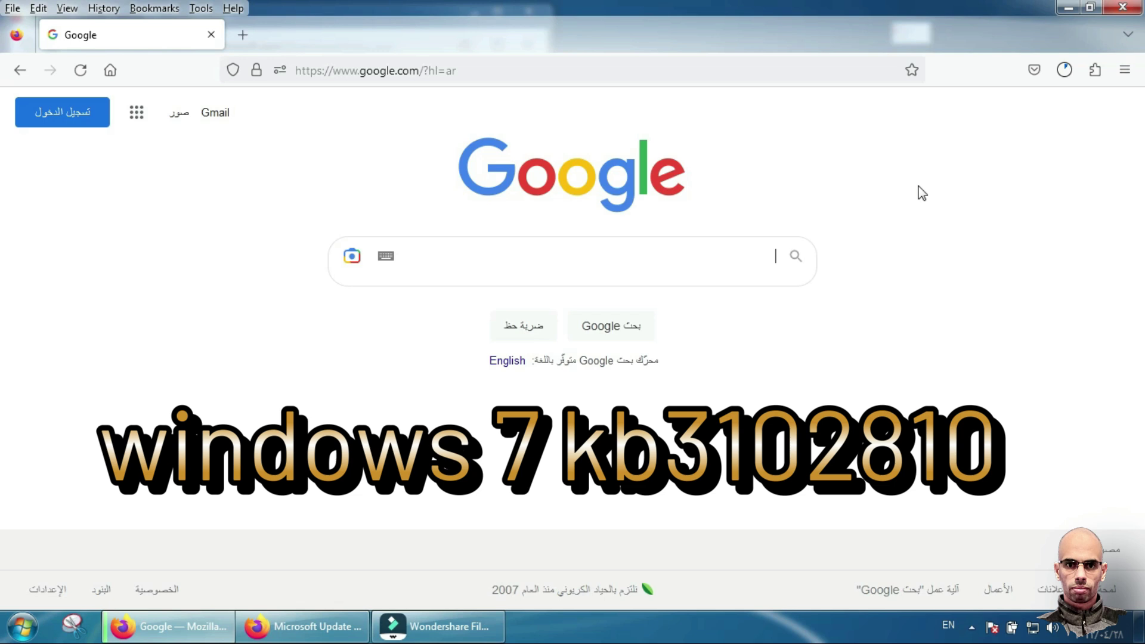
Search Google for 'windows 7 kb3102810' to reach its Microsoft Download Center page.
{"action": "type", "text": "windows 7 kb3102810"}
{"action": "key", "text": "Return"}
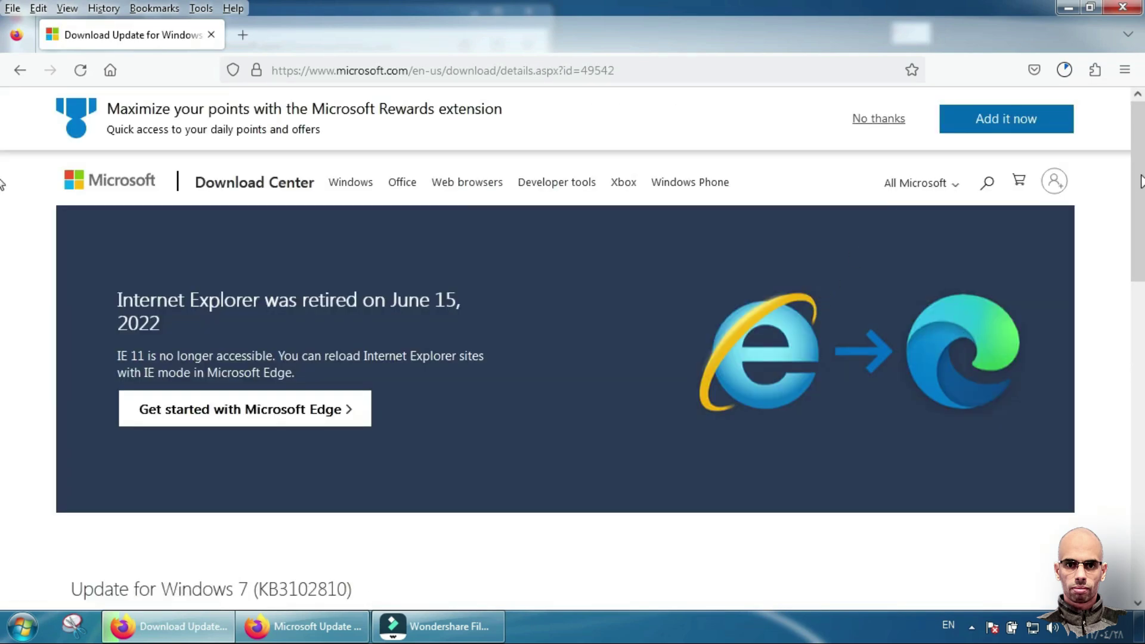
Expand the KB3102810 Details and open its KB article on slow update searches and high CPU usage.
{"action": "left_click_drag", "start_coordinate": [1134, 146], "coordinate": [1115, 322]}
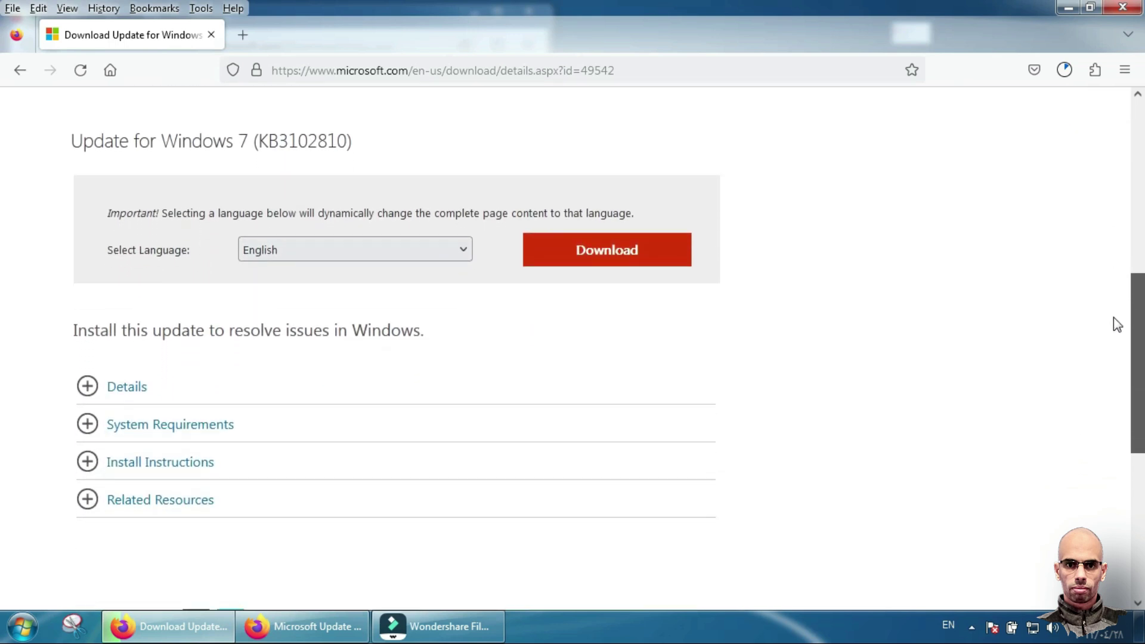
{"action": "left_click", "coordinate": [89, 387]}
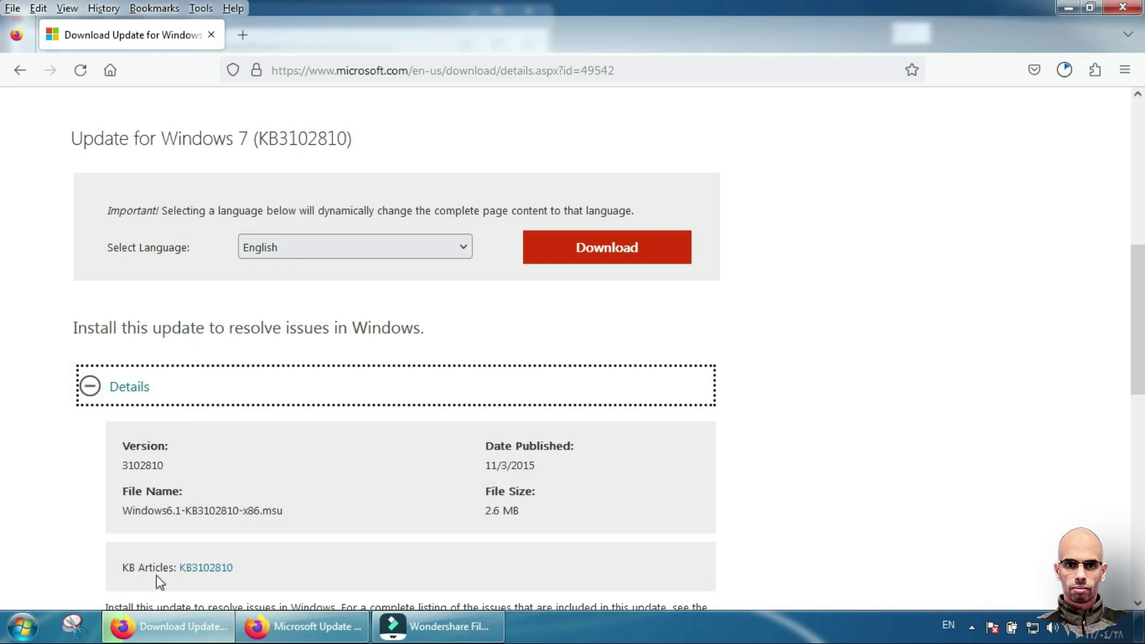
{"action": "left_click", "coordinate": [204, 569]}
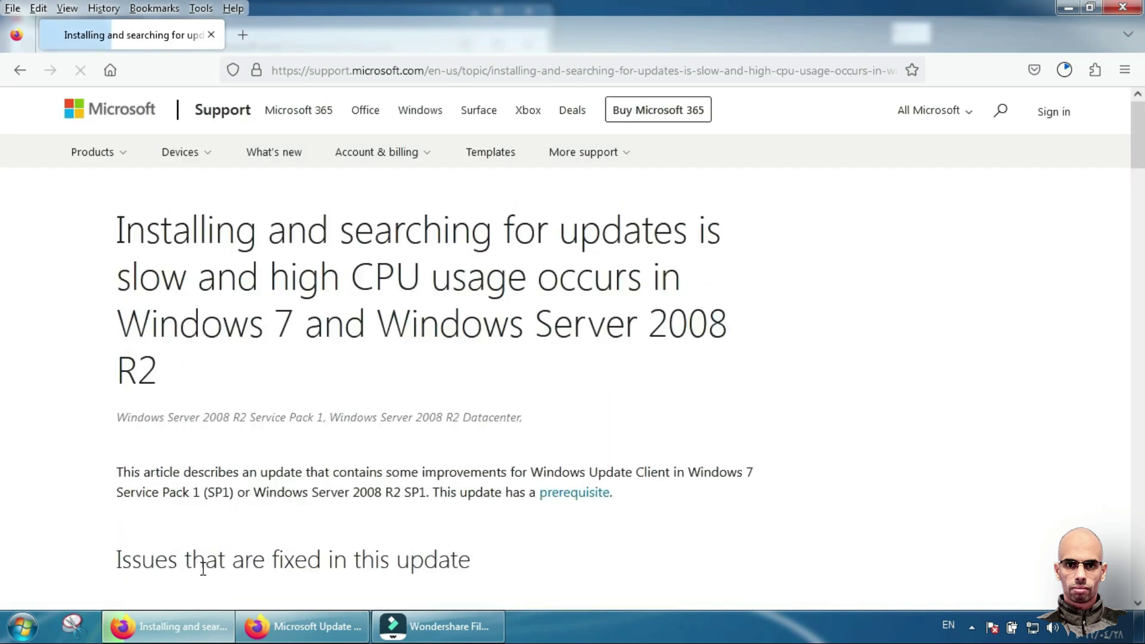
Scroll the KB3102810 article down to the Method 2 Download Center table for x64-based Windows 7.
{"action": "scroll", "coordinate": [3, 187], "scroll_direction": "down", "scroll_amount": 5}
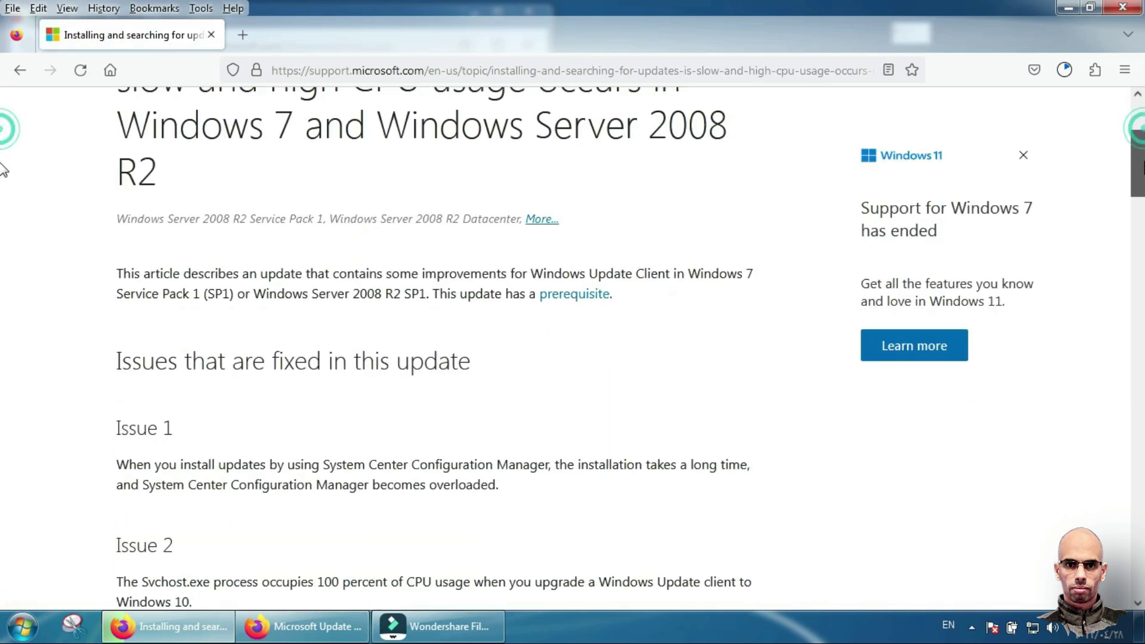
{"action": "scroll", "coordinate": [3, 187], "scroll_direction": "down", "scroll_amount": 6}
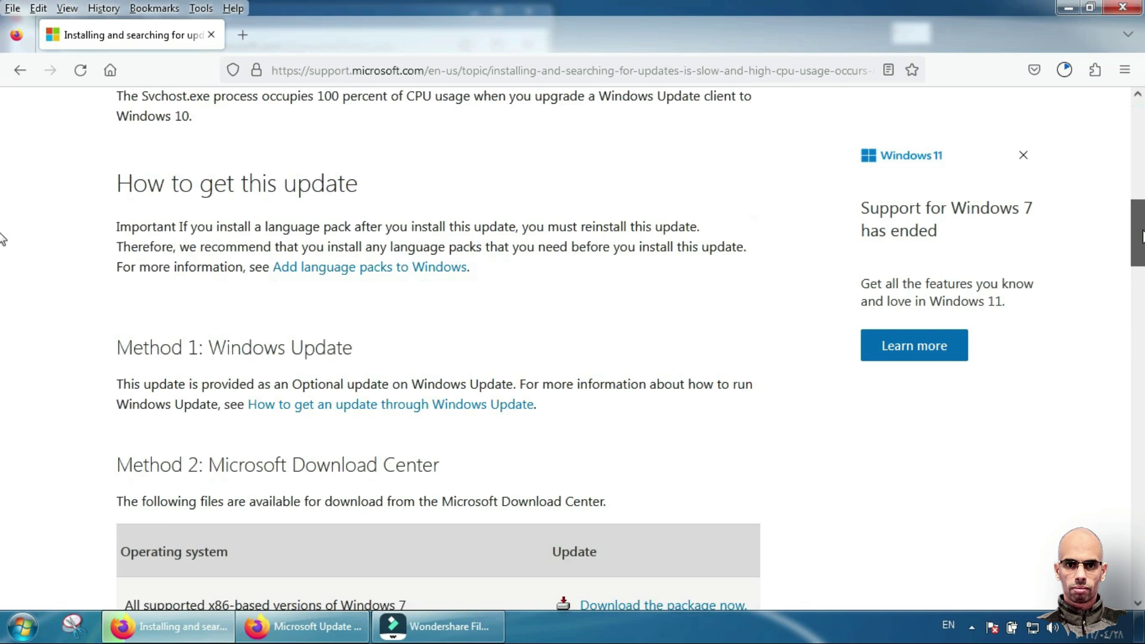
{"action": "scroll", "coordinate": [3, 250], "scroll_direction": "down", "scroll_amount": 3}
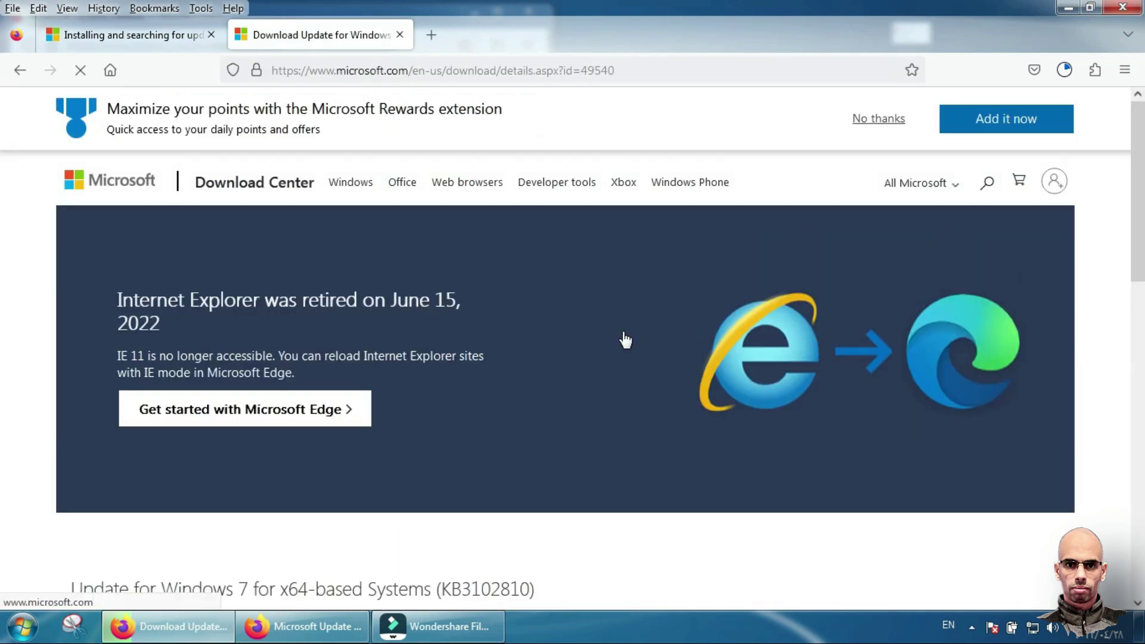
Download Windows6.1-KB3102810-x64.msu (3.2 MB) from the Download Center page.
{"action": "scroll", "coordinate": [2, 156], "scroll_direction": "down", "scroll_amount": 3}
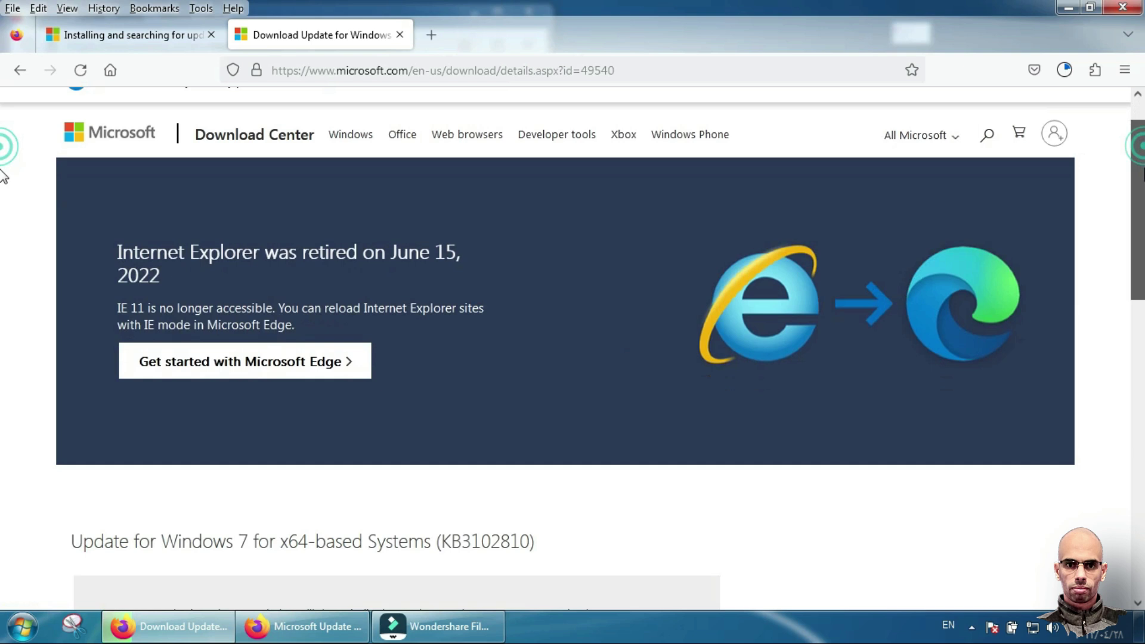
{"action": "scroll", "coordinate": [2, 223], "scroll_direction": "down", "scroll_amount": 2}
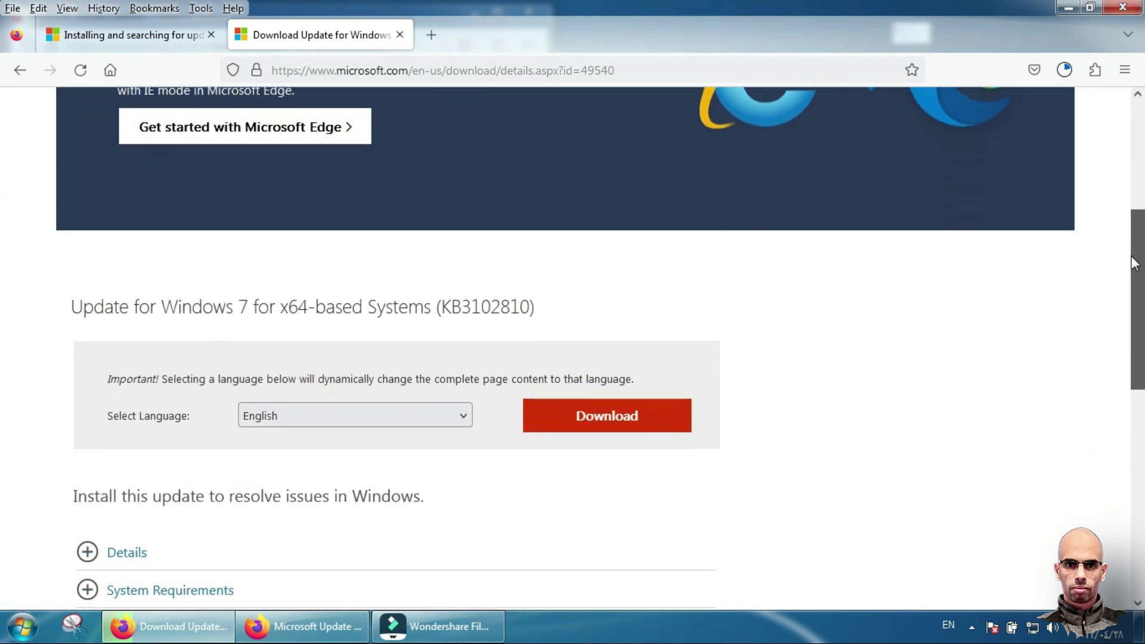
{"action": "left_click", "coordinate": [596, 425]}
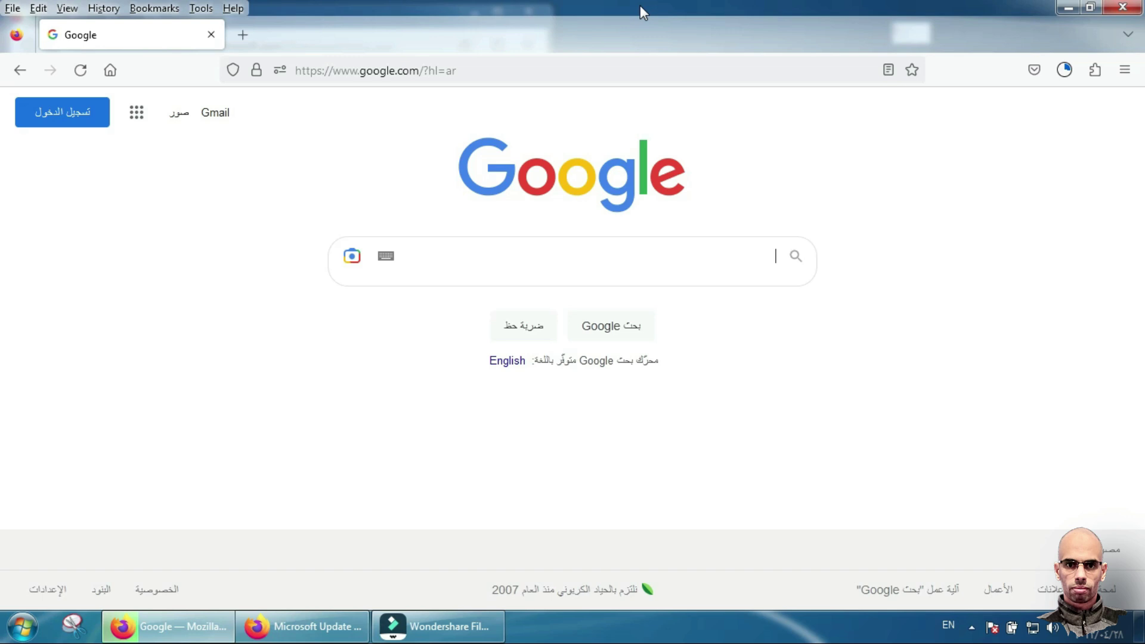
Search Google for 'windows 7 kb4490628'.
{"action": "type", "text": "windows 7"}
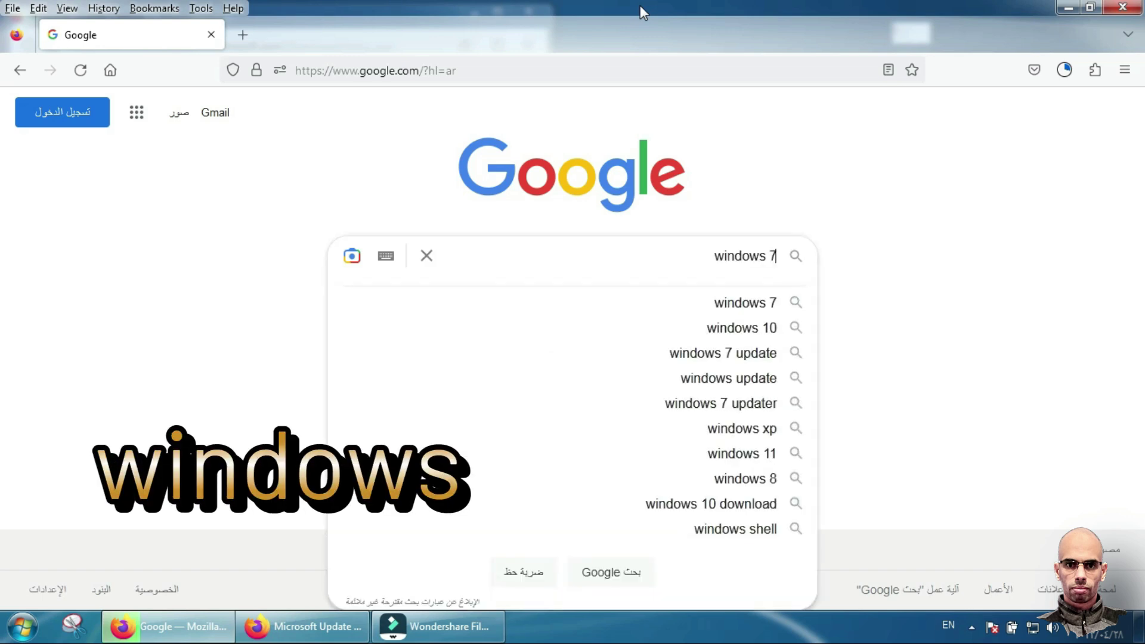
{"action": "type", "text": " kb"}
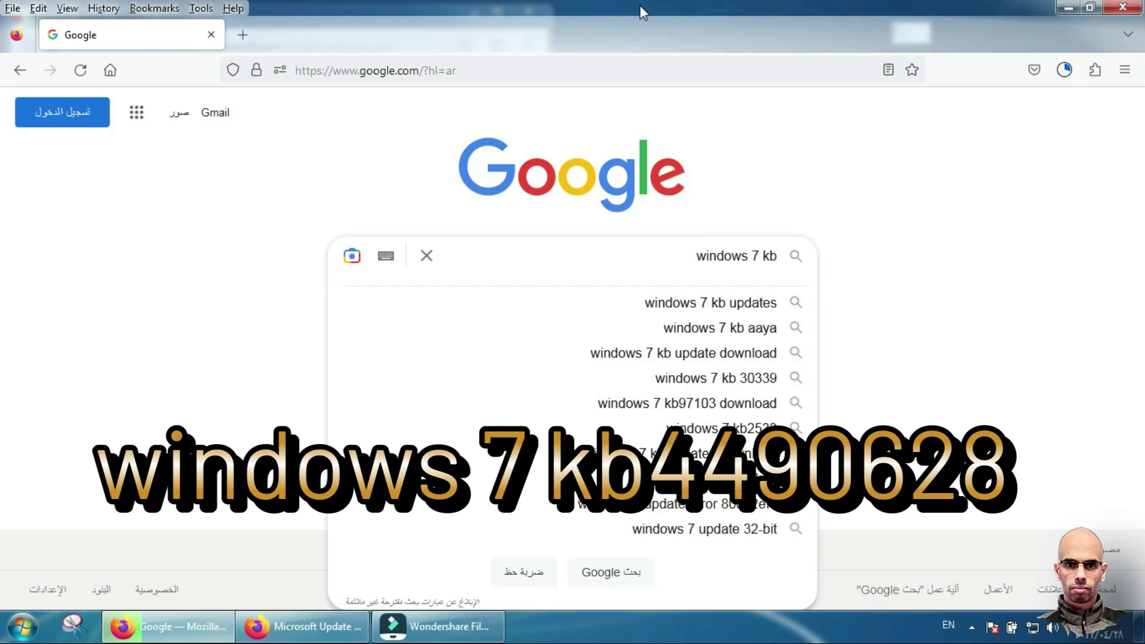
{"action": "type", "text": "44"}
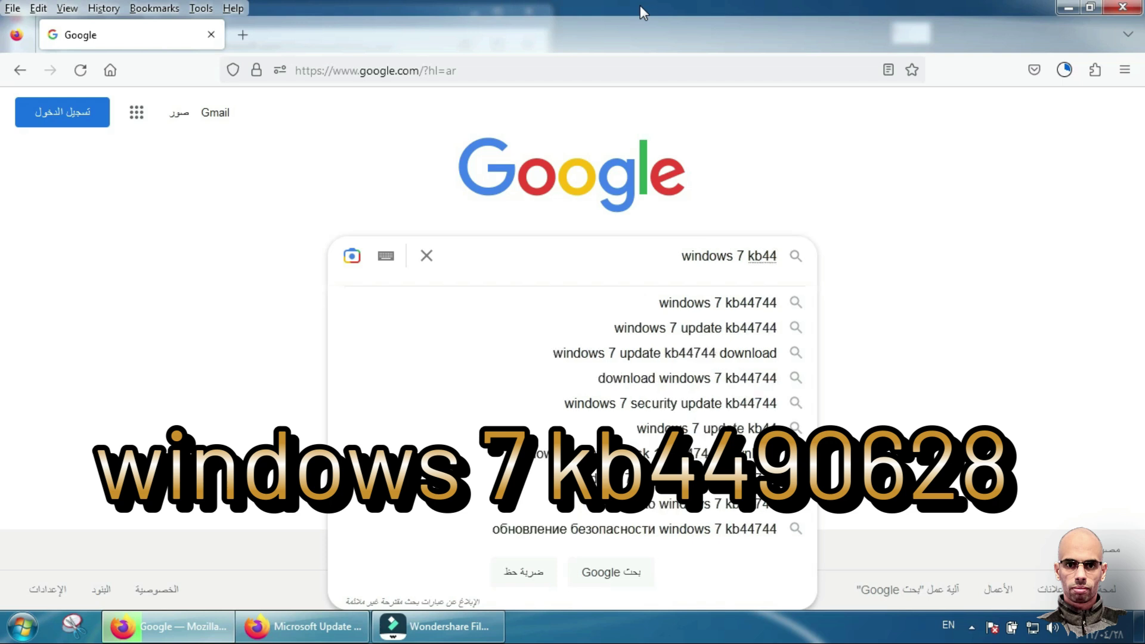
{"action": "type", "text": "90"}
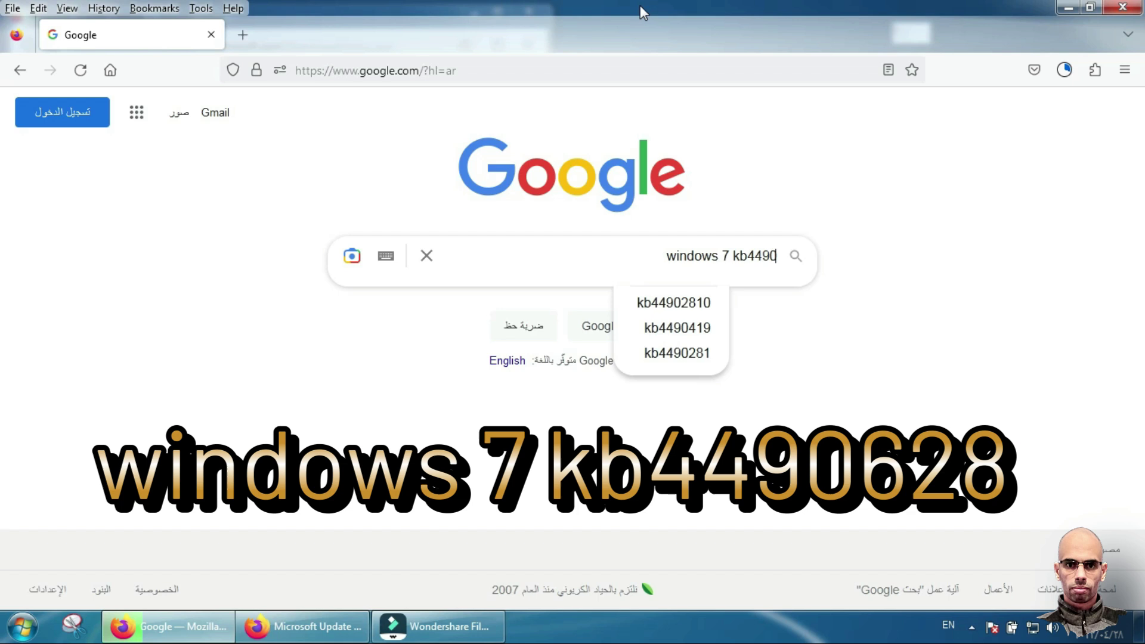
{"action": "type", "text": "6"}
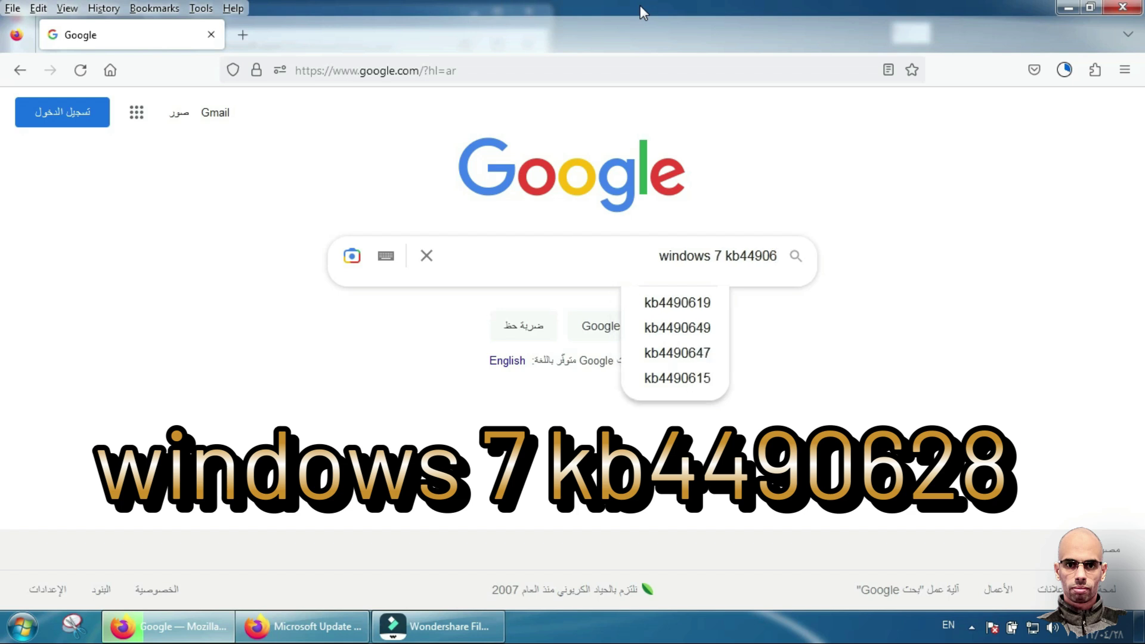
{"action": "type", "text": "28"}
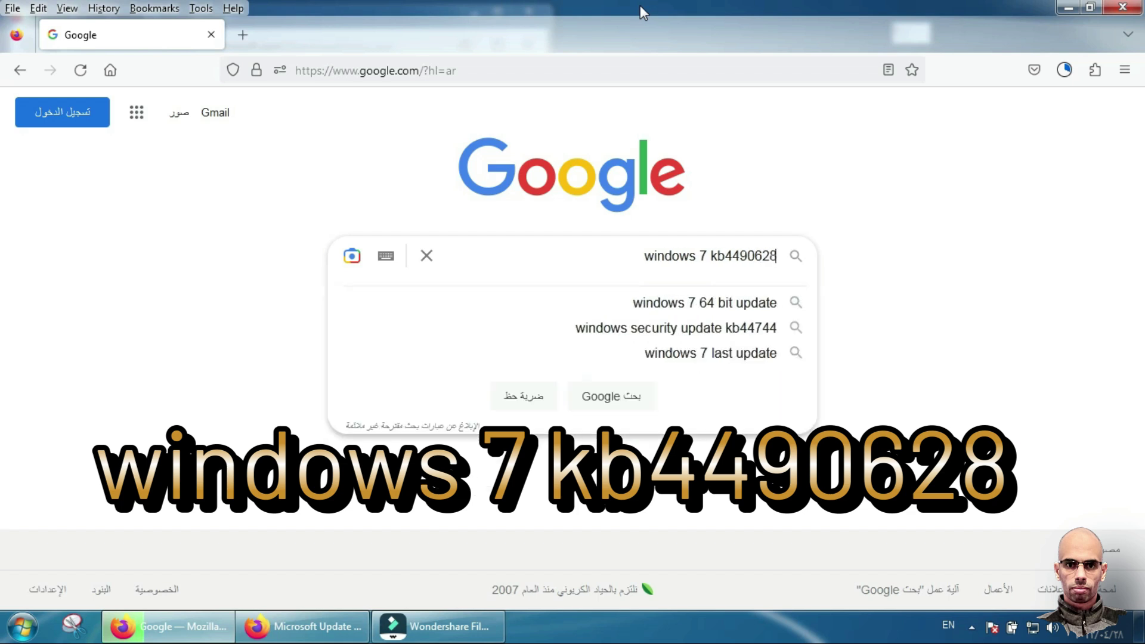
{"action": "left_click", "coordinate": [614, 397]}
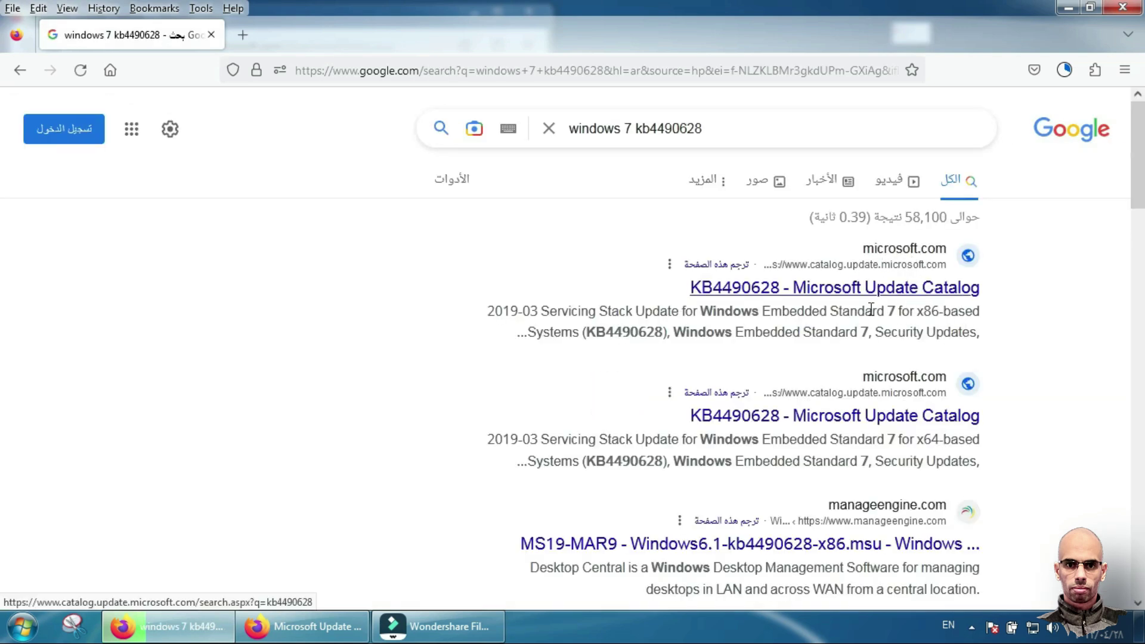
Open the 'KB4490628 - Microsoft Update Catalog' result listing six servicing stack updates, including Windows 7 x86 and x64.
{"action": "left_click", "coordinate": [826, 291]}
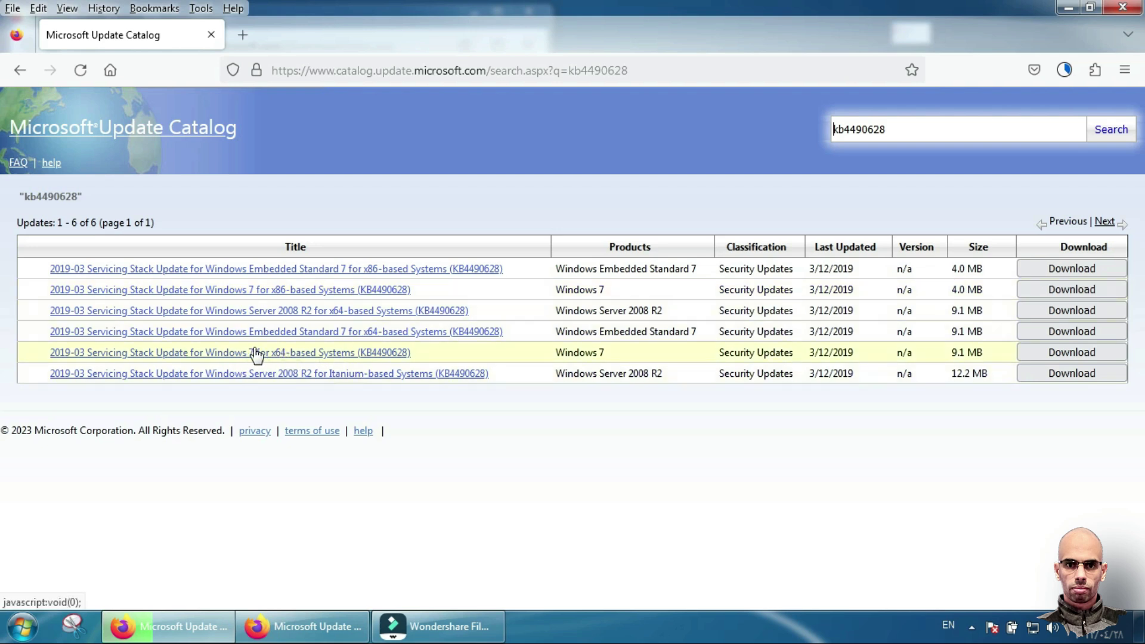
Download the Windows 7 x64 KB4490628 .msu file and confirm it in Firefox's downloads list.
{"action": "left_click", "coordinate": [1037, 354]}
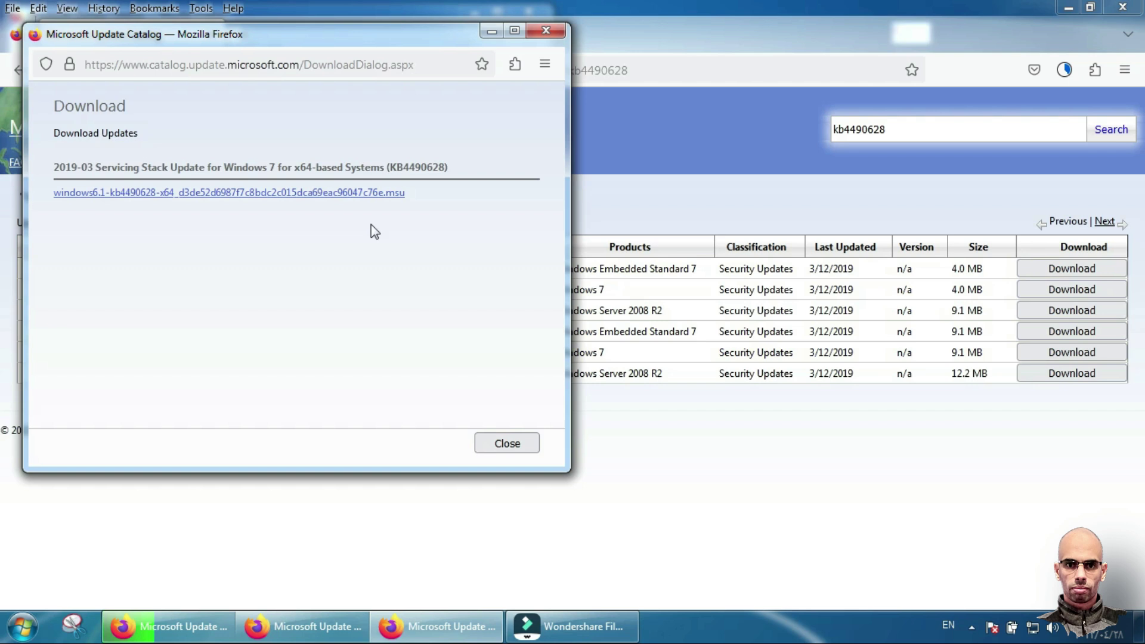
{"action": "left_click", "coordinate": [340, 197]}
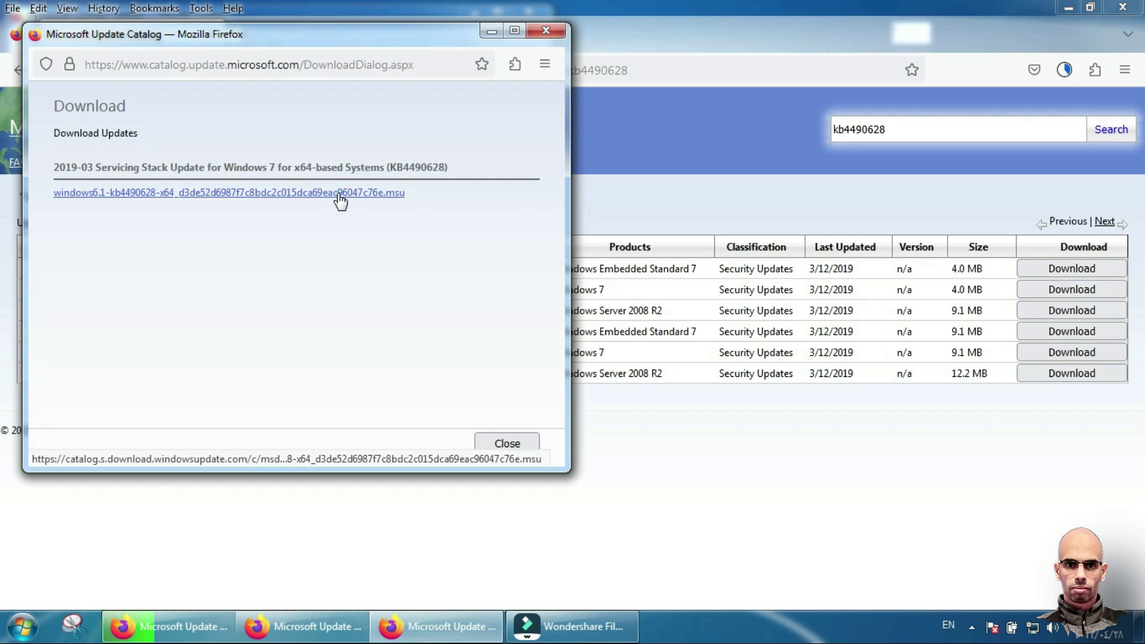
{"action": "left_click", "coordinate": [1066, 70]}
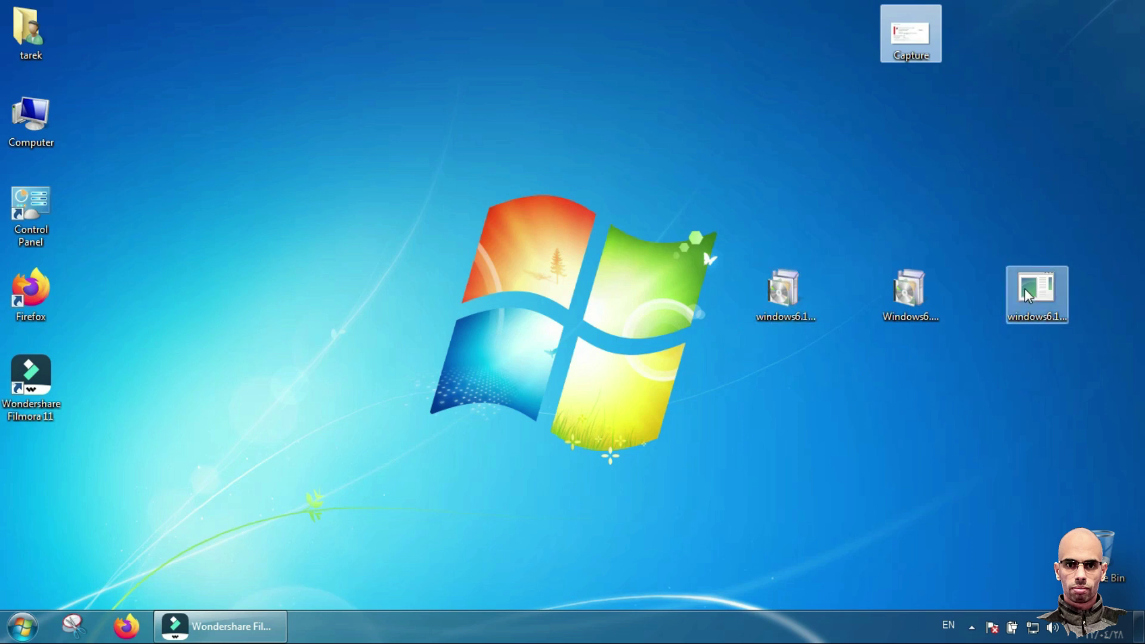
Run the Service Pack 1 windows6.1 file on the desktop as administrator.
{"action": "mouse_move", "coordinate": [1030, 292]}
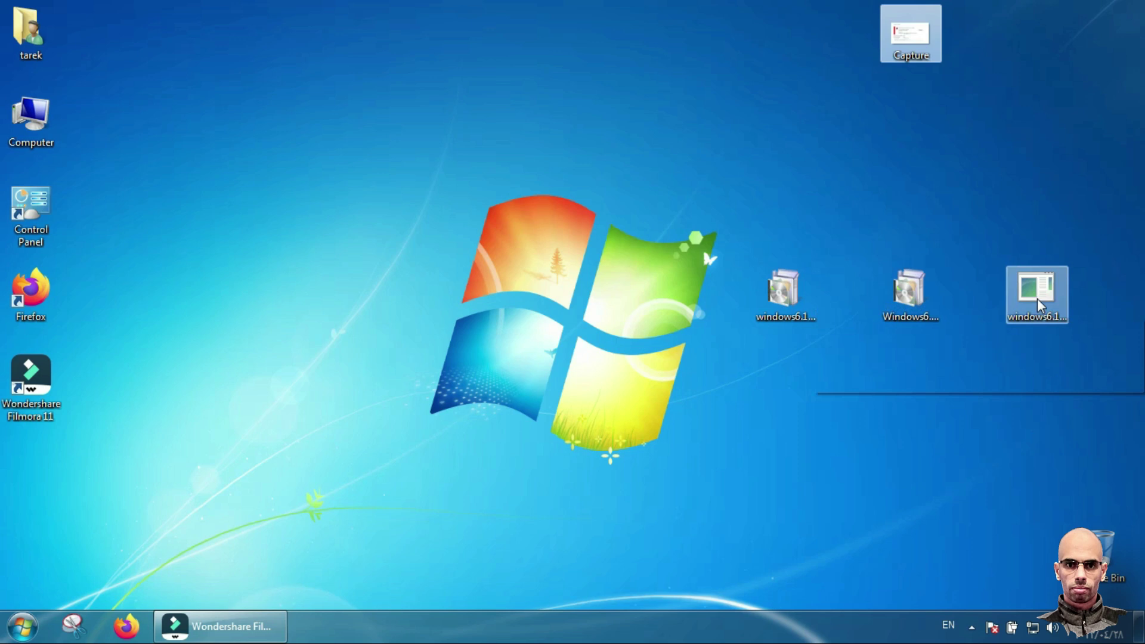
{"action": "right_click", "coordinate": [1037, 297]}
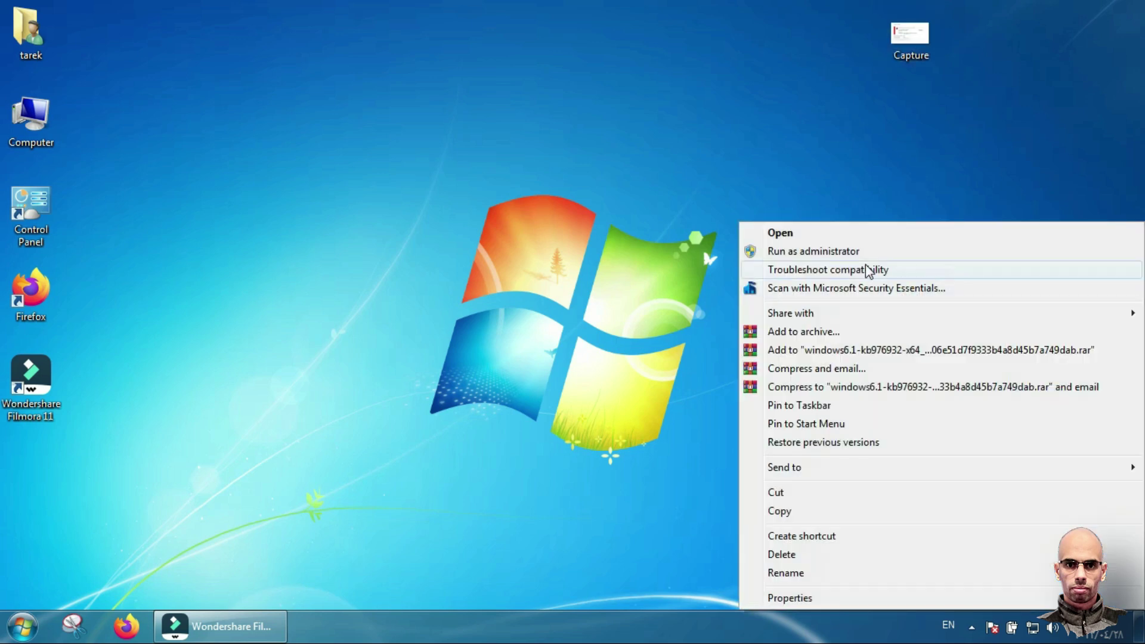
{"action": "left_click", "coordinate": [842, 256]}
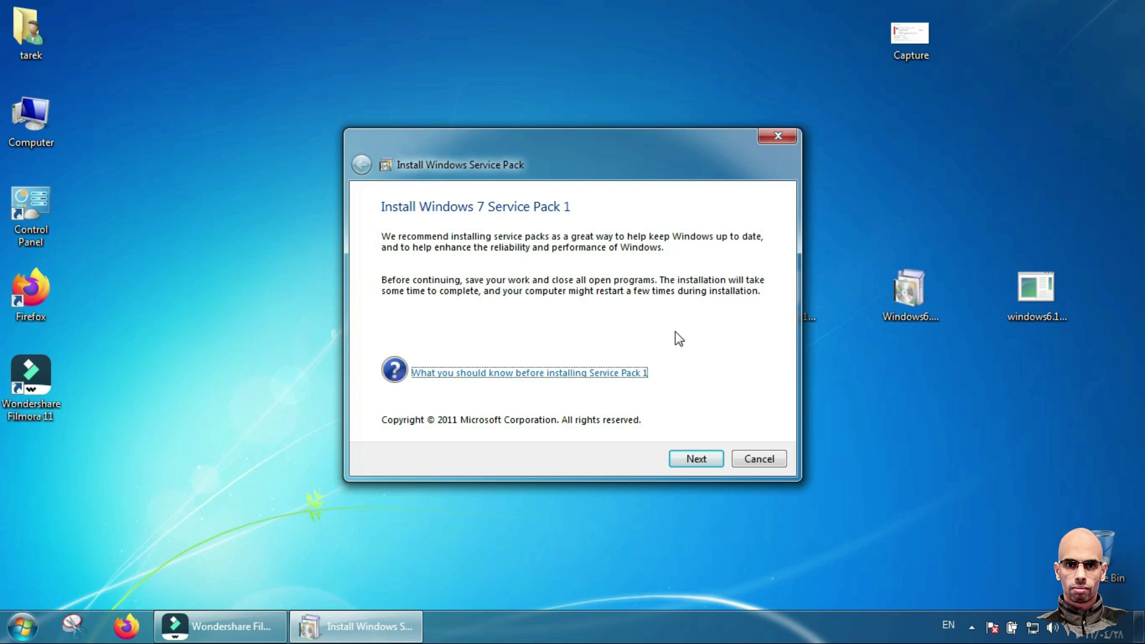
Install Service Pack 1 through the wizard and close it once it reports SP1 is installed.
{"action": "left_click", "coordinate": [697, 460]}
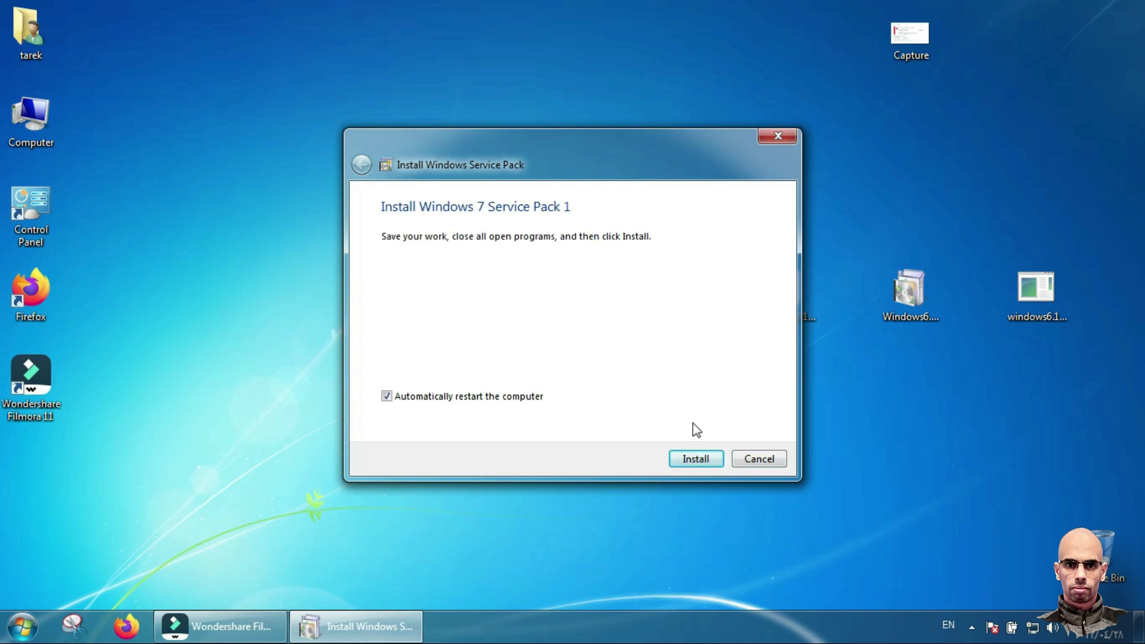
{"action": "left_click", "coordinate": [691, 464]}
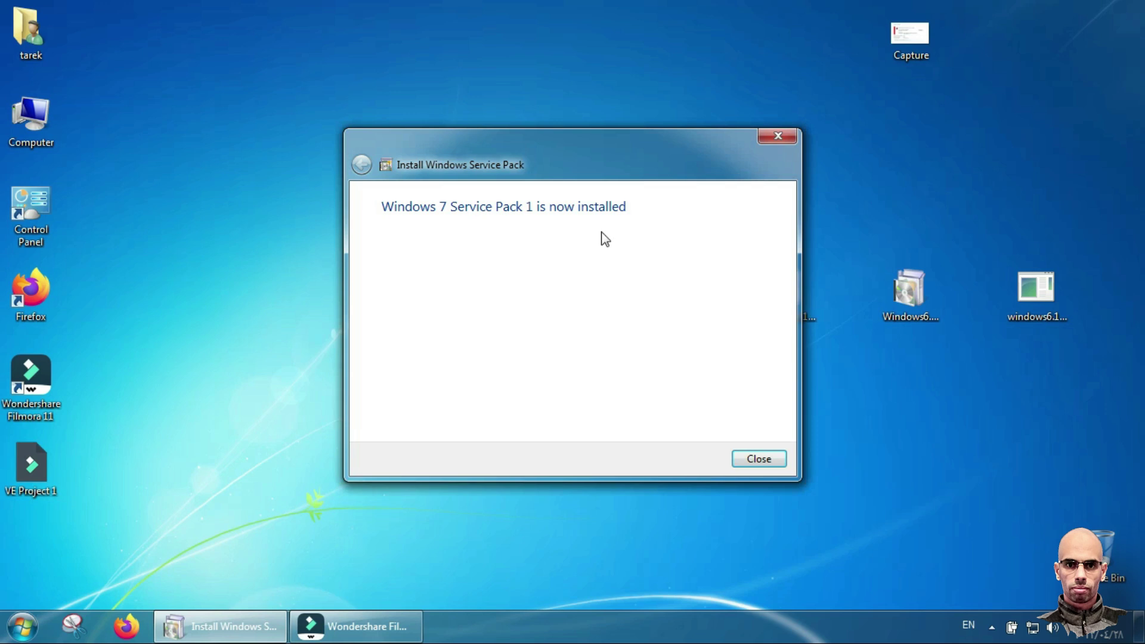
{"action": "left_click", "coordinate": [759, 459]}
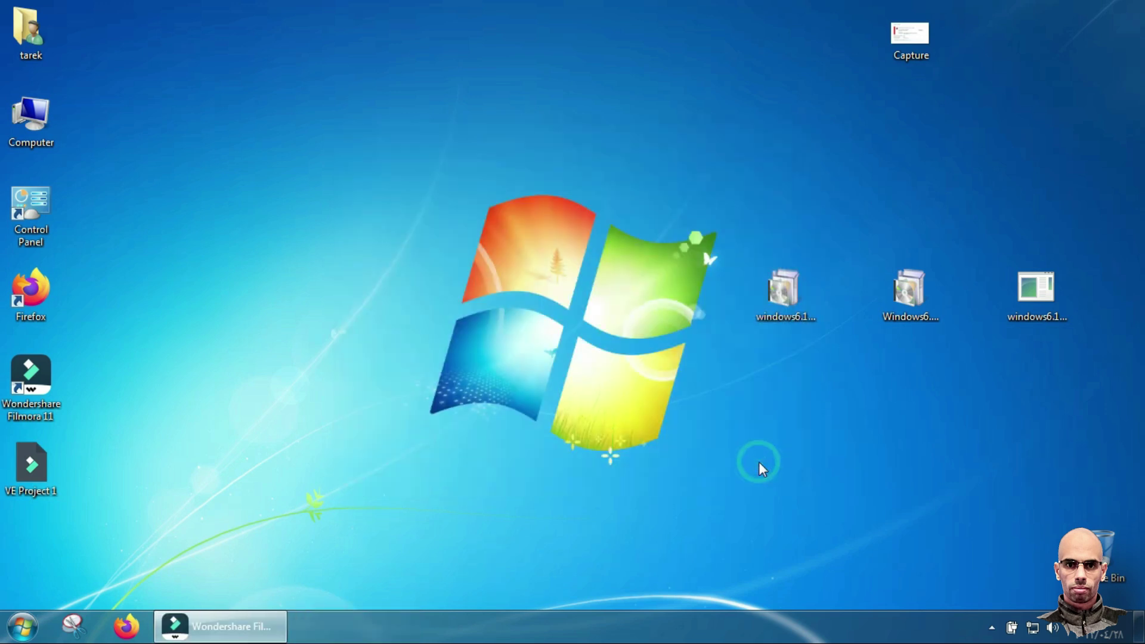
Install Windows6.1-KB3102810-x64 from the desktop and close its Installation complete window.
{"action": "left_click", "coordinate": [926, 296]}
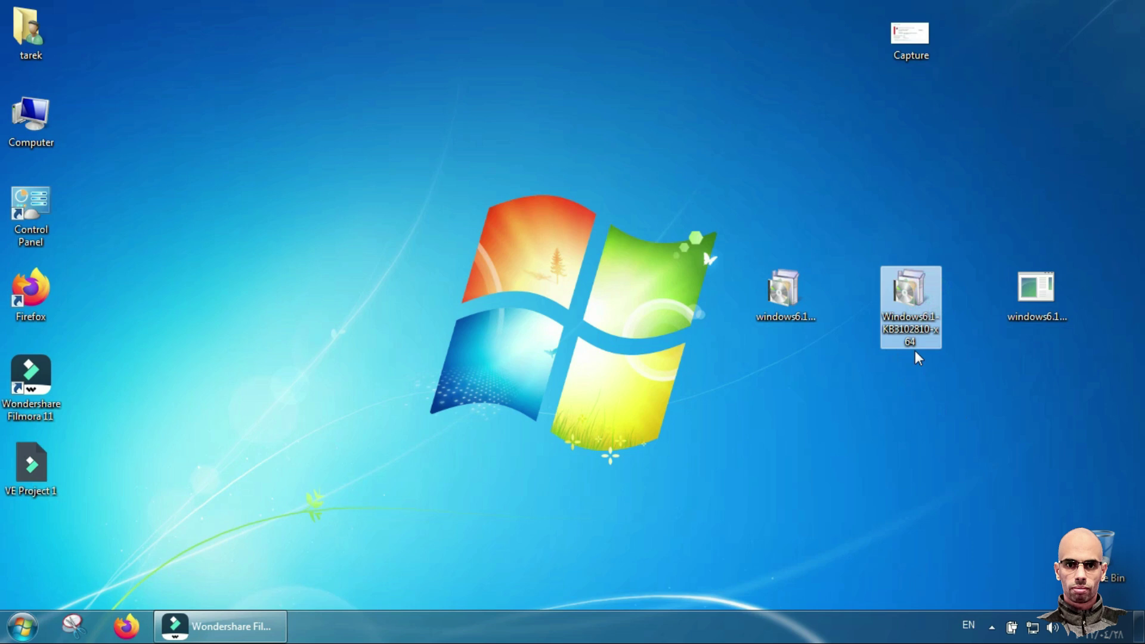
{"action": "mouse_move", "coordinate": [899, 334]}
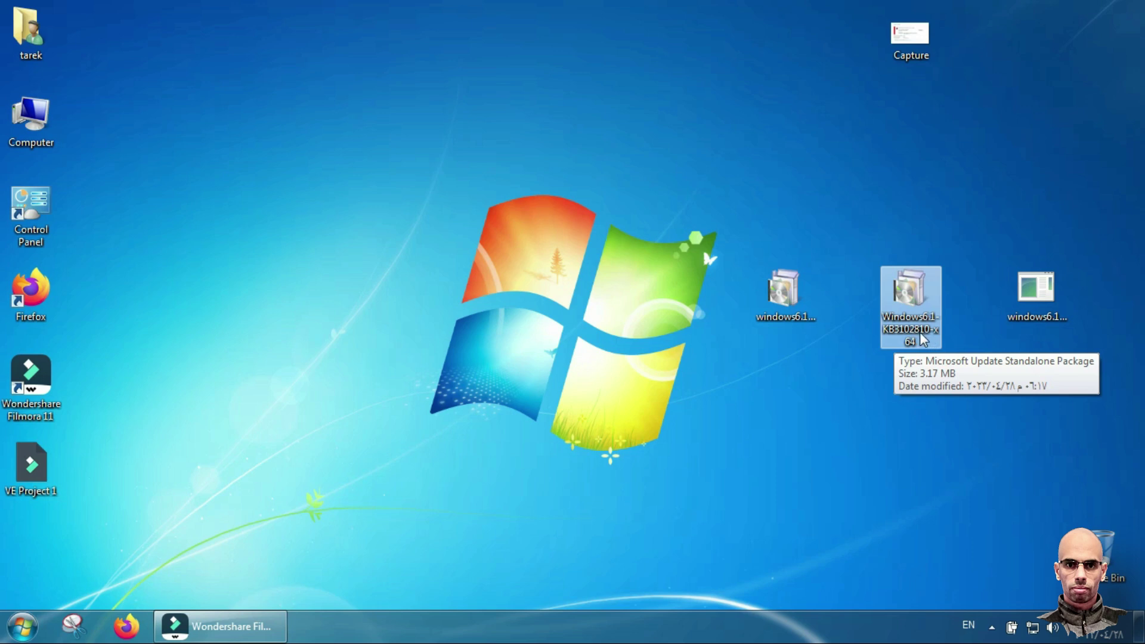
{"action": "double_click", "coordinate": [904, 292]}
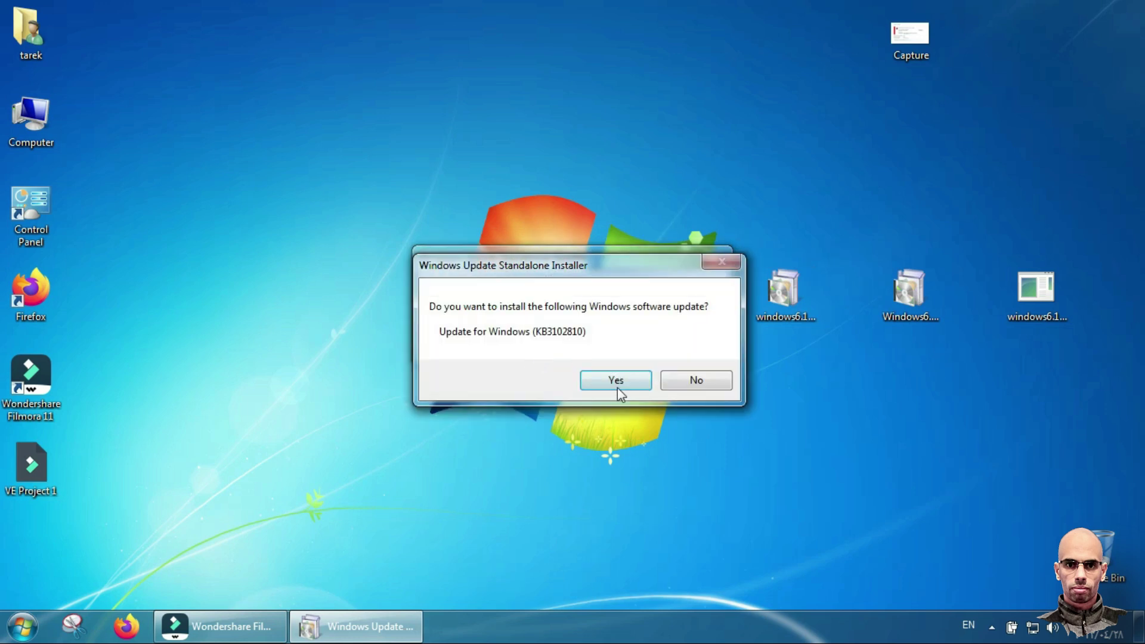
{"action": "left_click", "coordinate": [618, 384]}
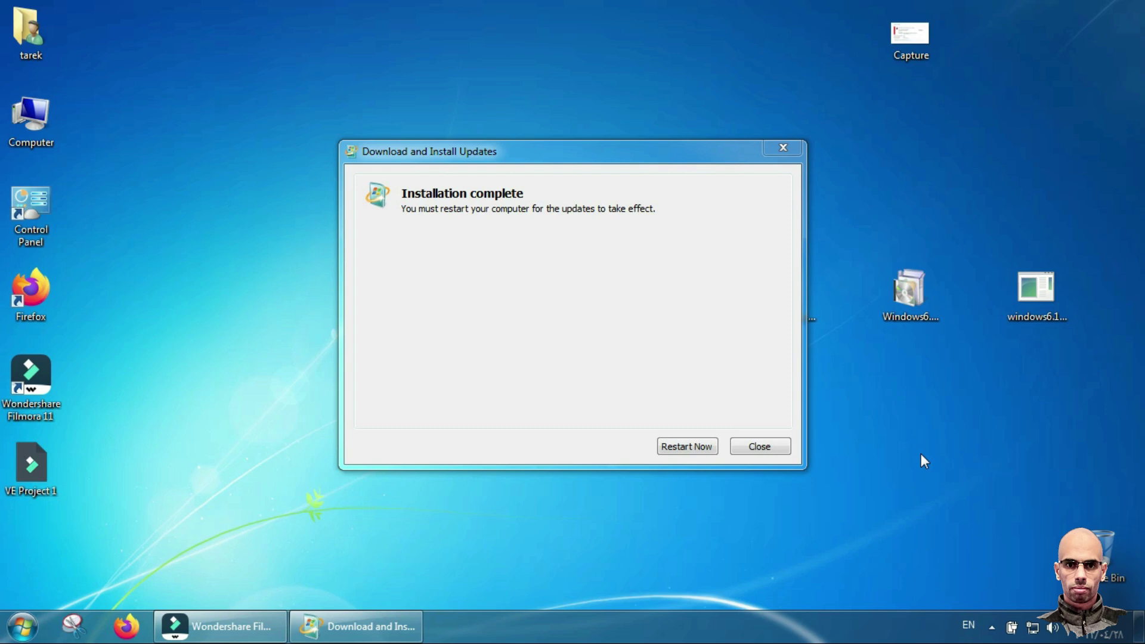
{"action": "left_click", "coordinate": [681, 450]}
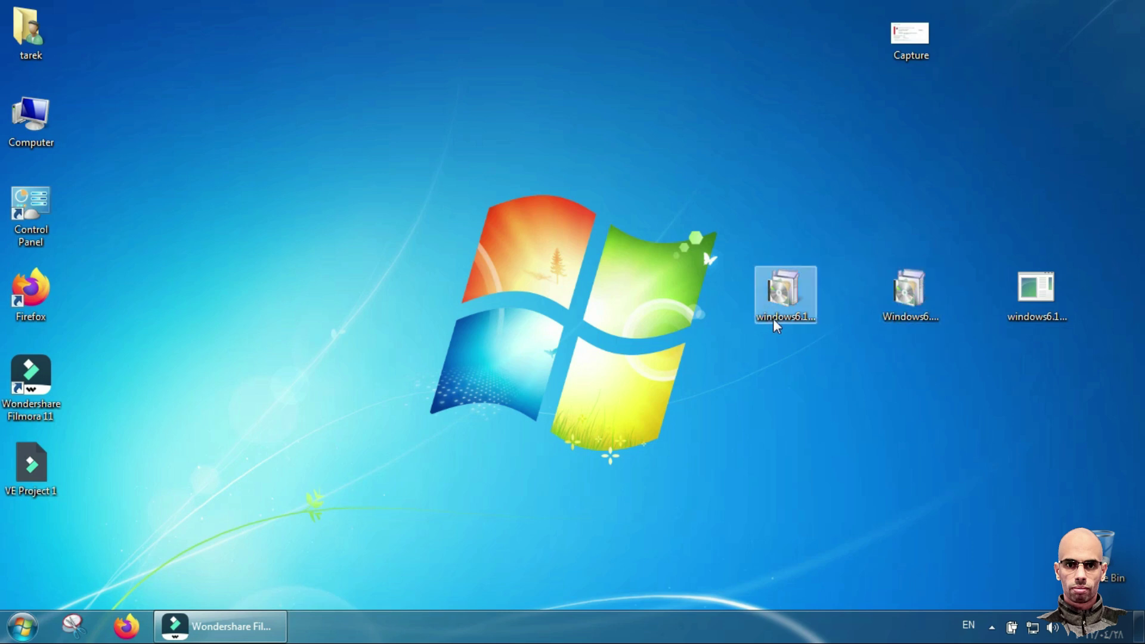
Install windows6.1-kb4490628 from the desktop and close its Installation complete window.
{"action": "left_click", "coordinate": [793, 295]}
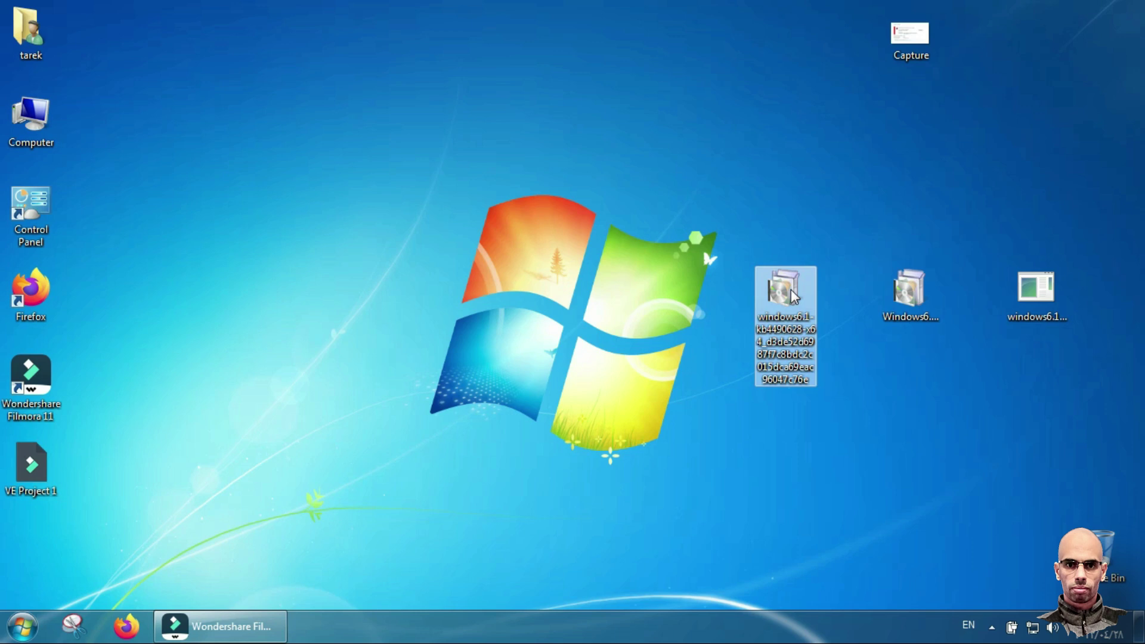
{"action": "double_click", "coordinate": [792, 295]}
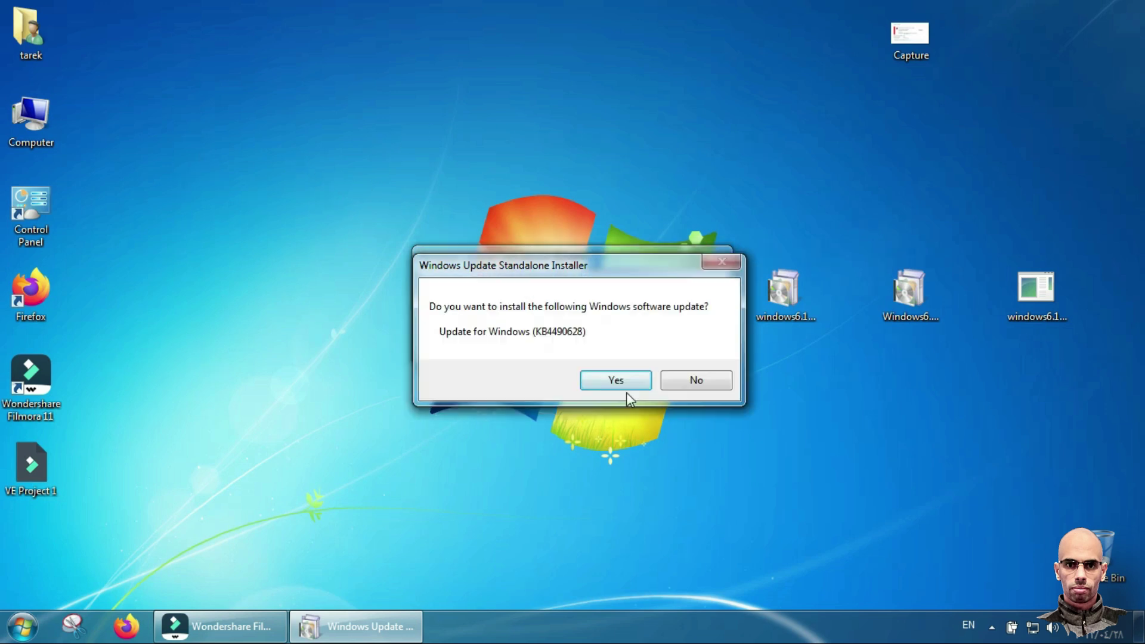
{"action": "left_click", "coordinate": [615, 385]}
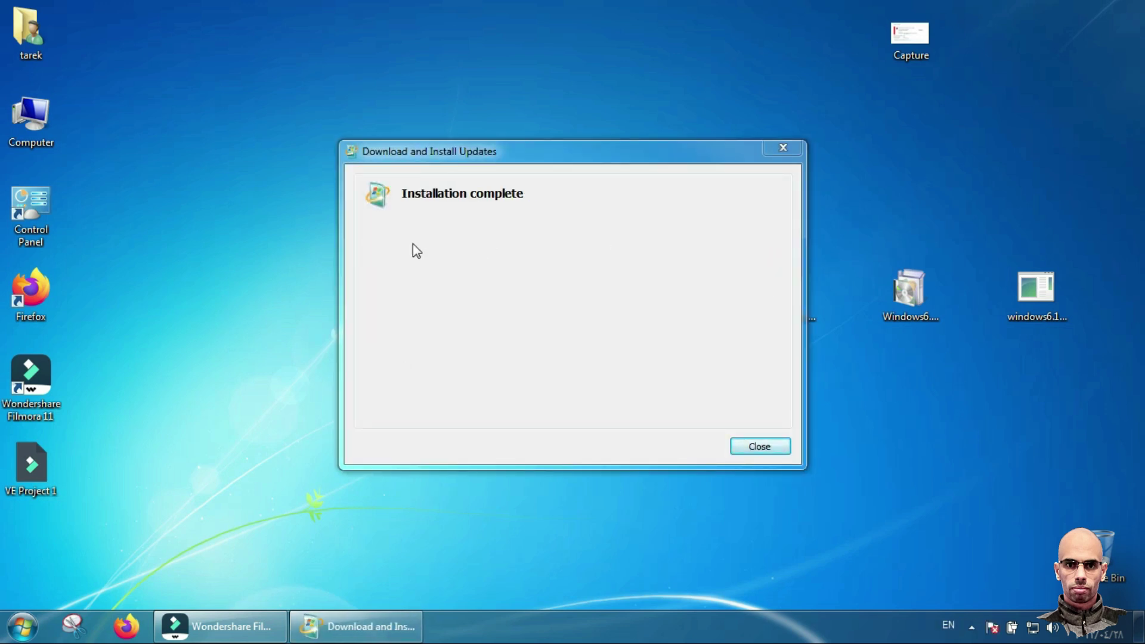
{"action": "left_click", "coordinate": [769, 447]}
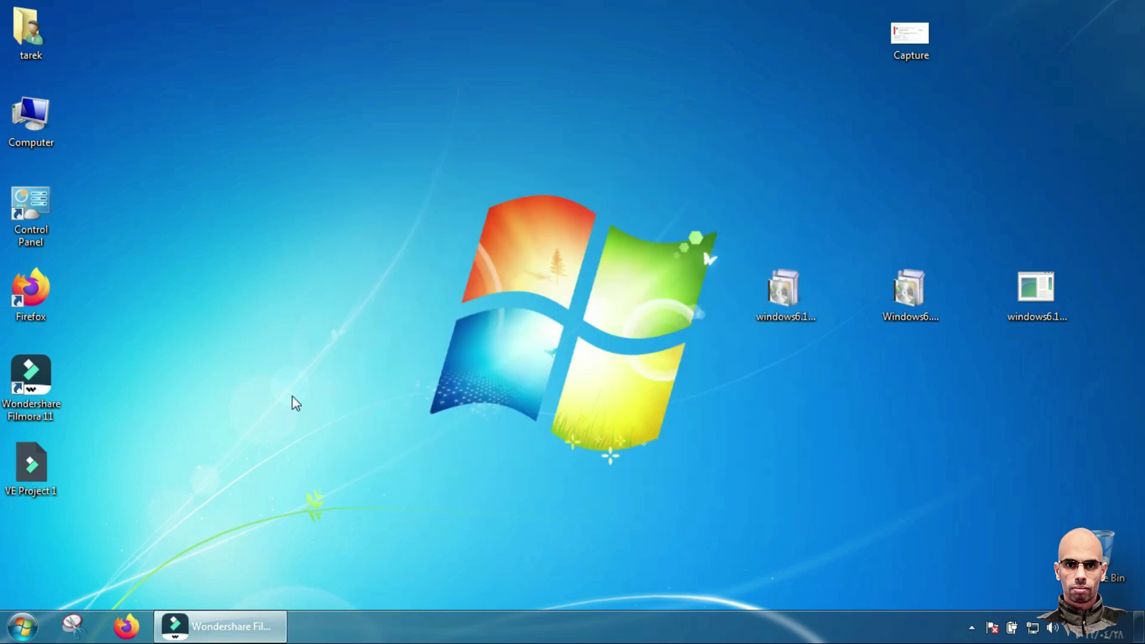
Check for updates in Control Panel > System and Security > Windows Update.
{"action": "double_click", "coordinate": [25, 202]}
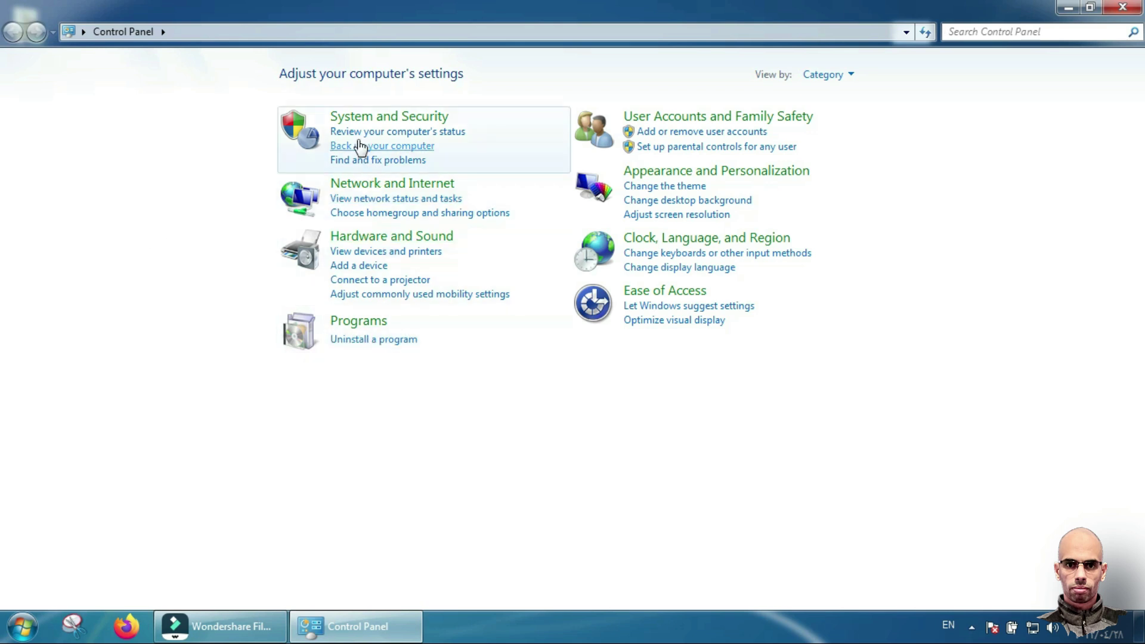
{"action": "left_click", "coordinate": [380, 118]}
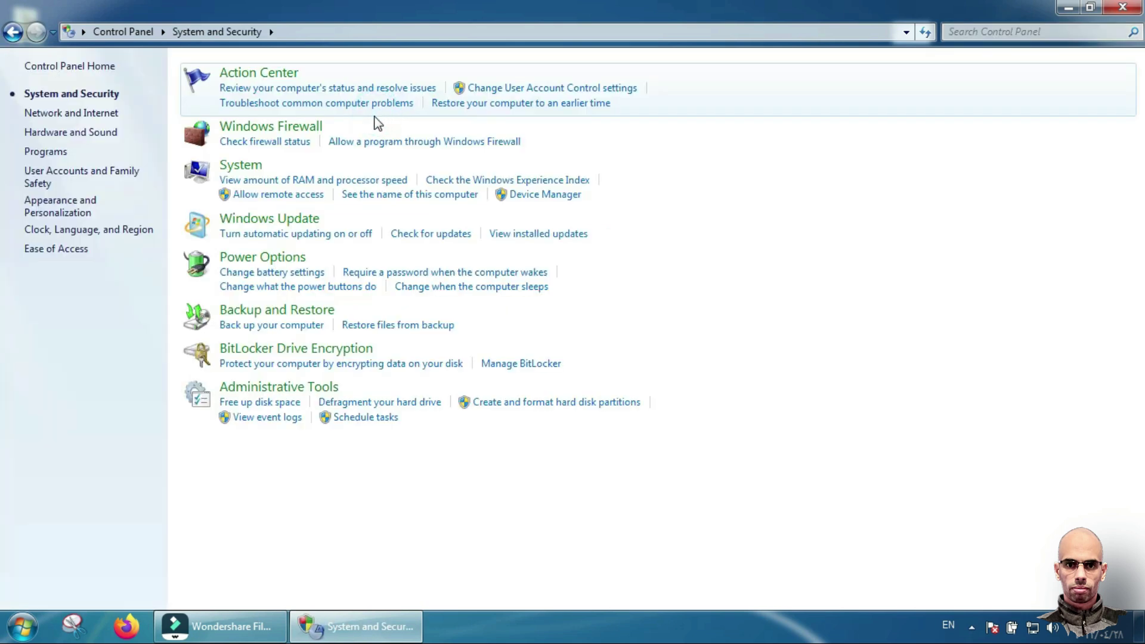
{"action": "left_click", "coordinate": [261, 220]}
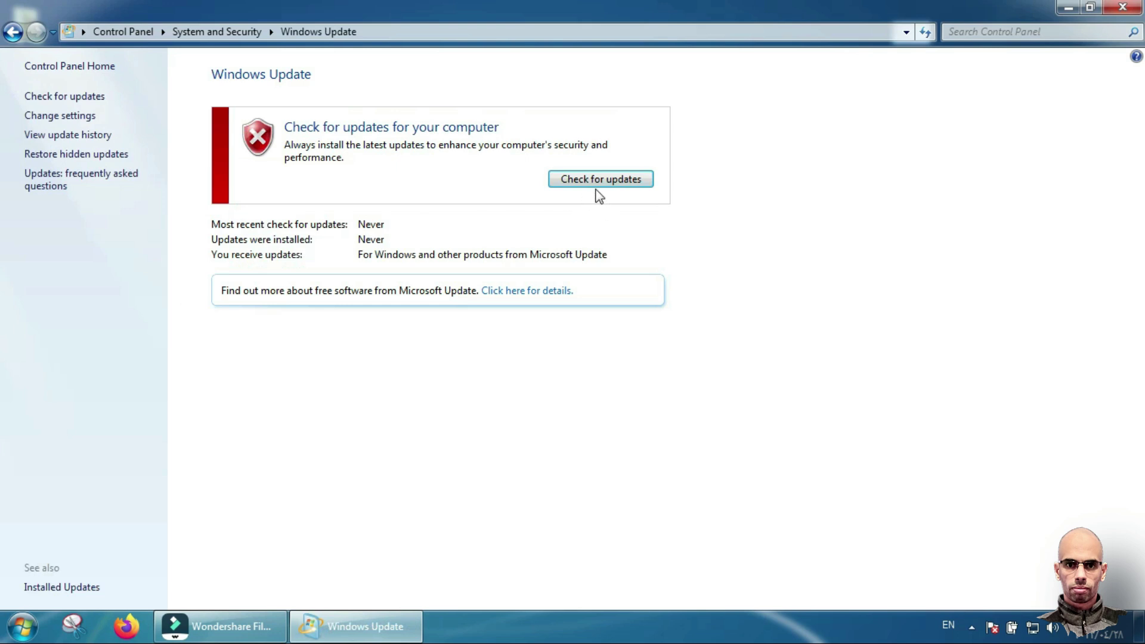
{"action": "left_click", "coordinate": [606, 180]}
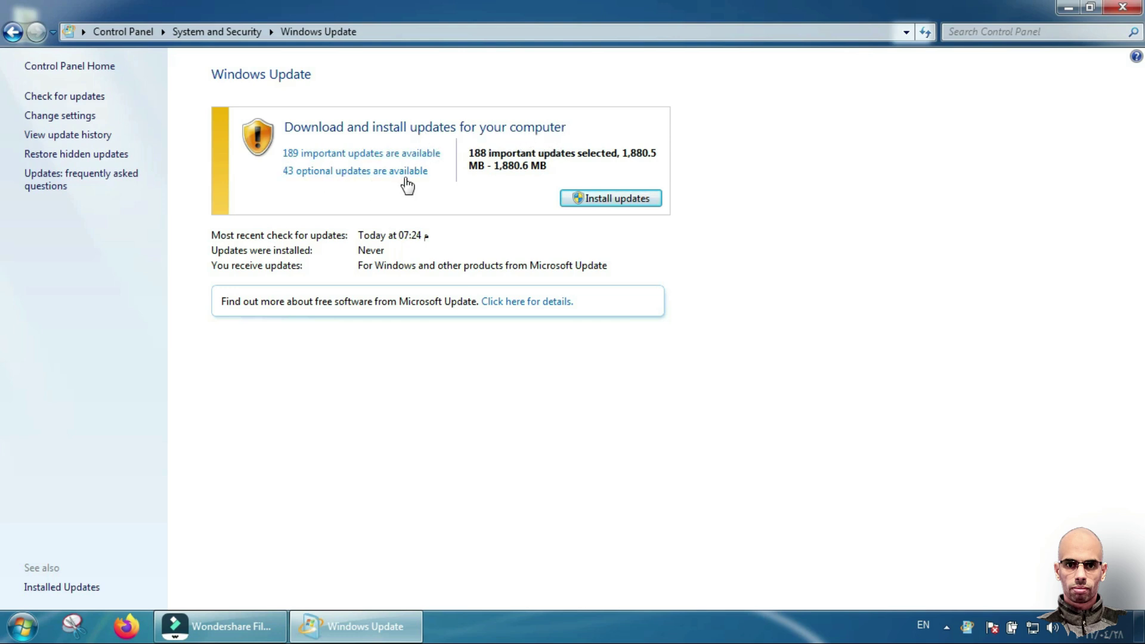
Install the 188 selected updates, accepting the Malicious Software Removal Tool license terms.
{"action": "left_click", "coordinate": [589, 197]}
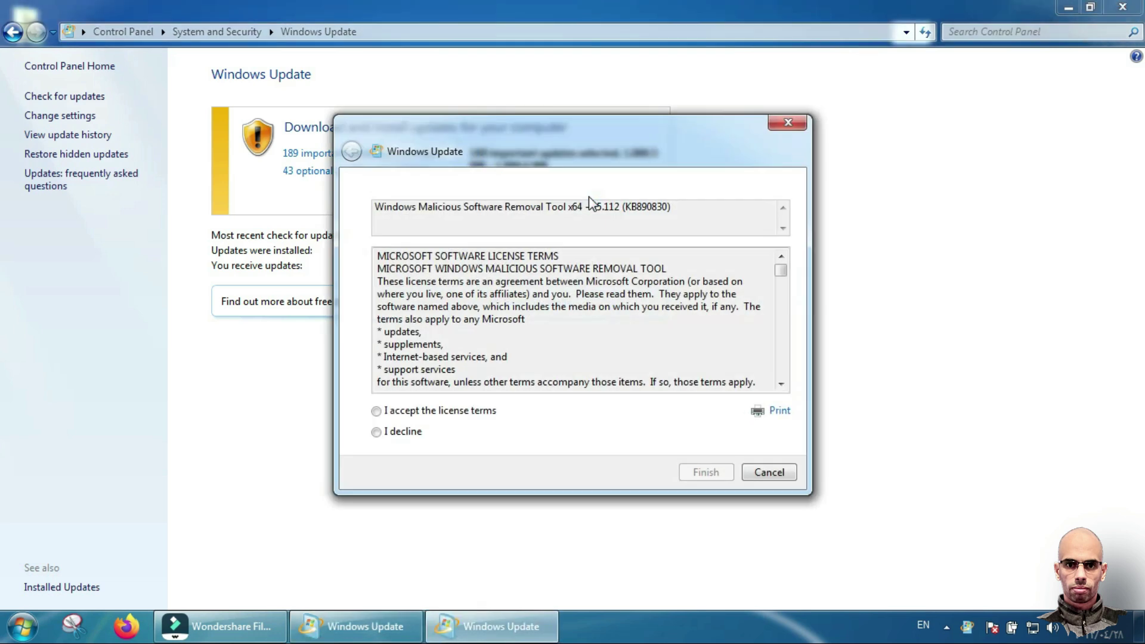
{"action": "left_click", "coordinate": [421, 411]}
{"action": "left_click", "coordinate": [707, 473]}
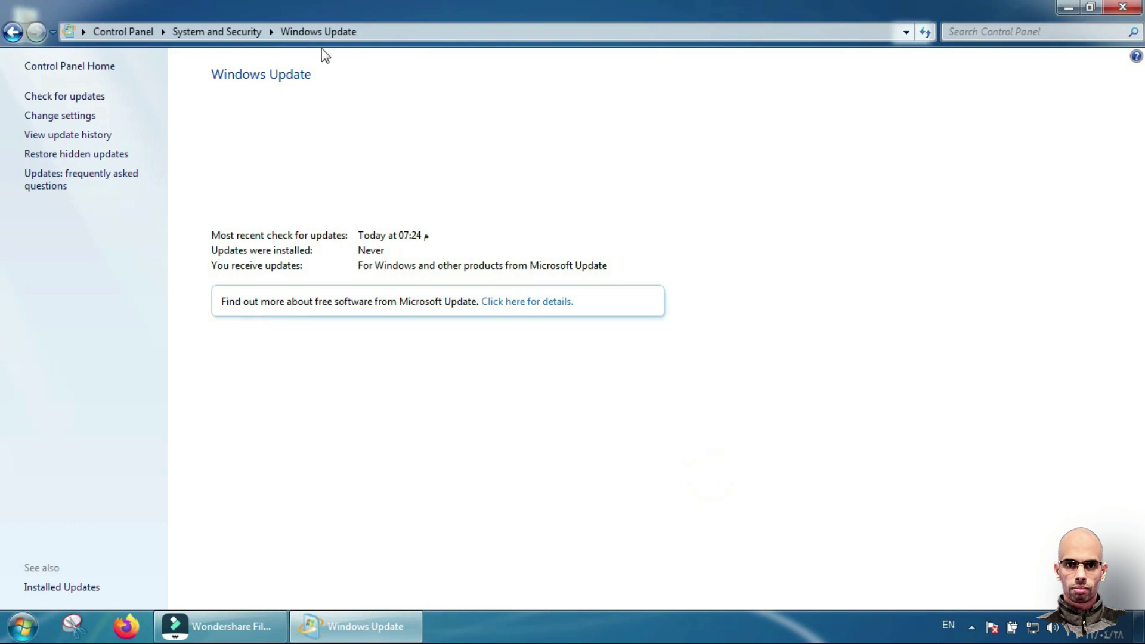